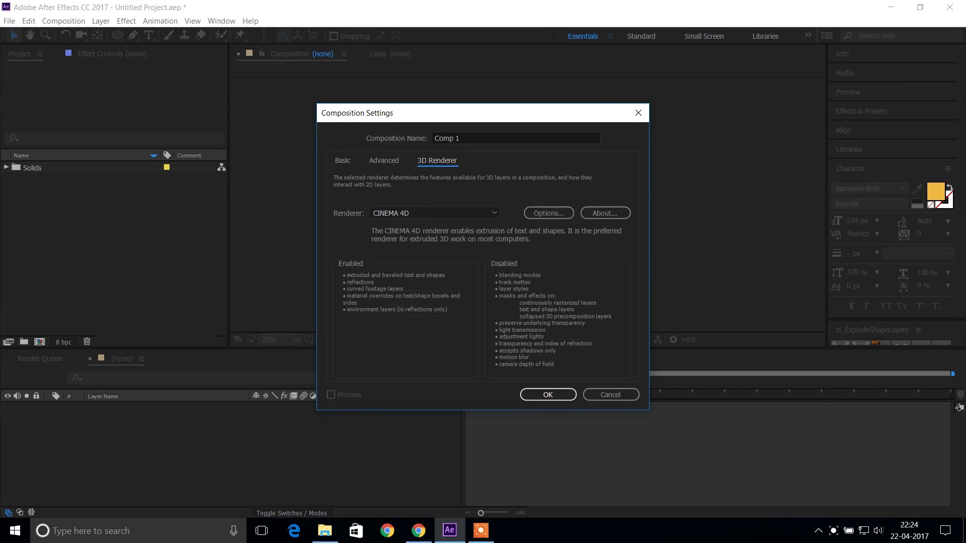
Step: Keep CINEMA 4D as the 3D renderer and create Comp 1 at 1920×1080, 29.97 fps
left_click(433, 213)
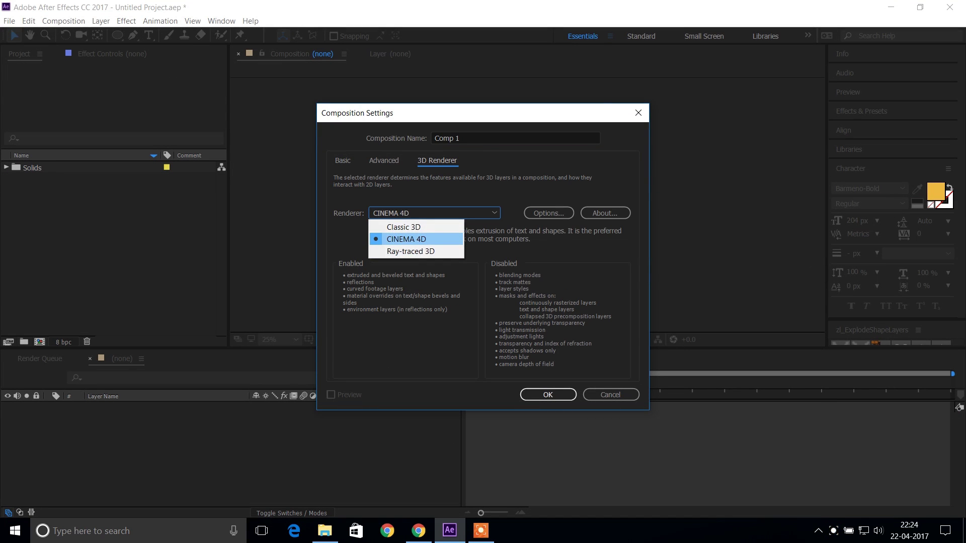
left_click(415, 239)
left_click(548, 394)
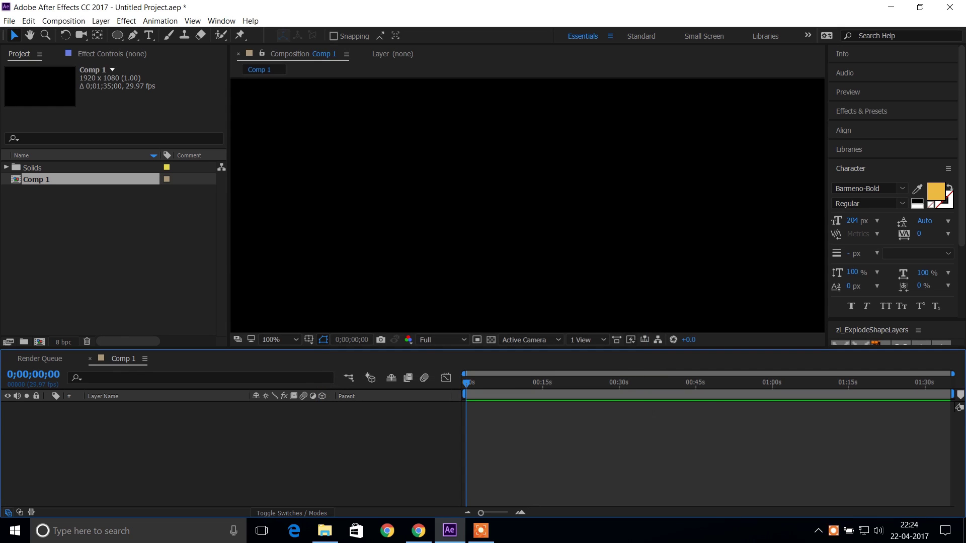
Step: Add a white solid as the background layer
left_click(101, 20)
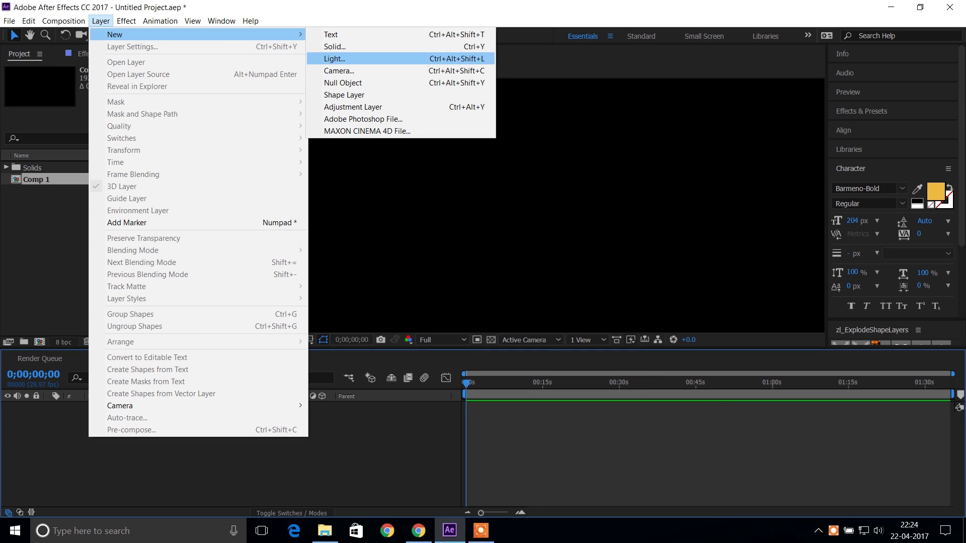
left_click(332, 45)
key("Return")
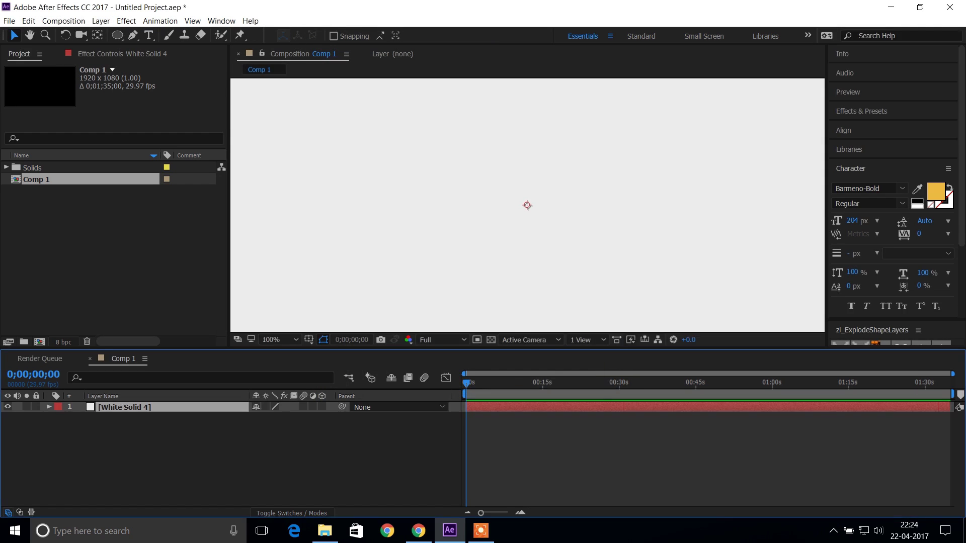
key("ctrl+shift+a")
Step: Draw a centred yellow circle and duplicate it as a 22 px orange ring scaled to 73%
key("q")
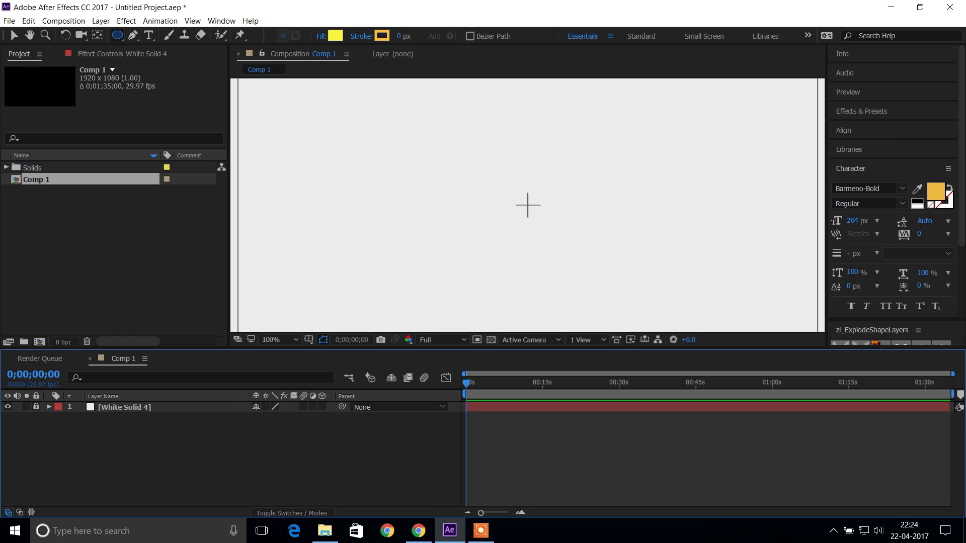
left_click_drag(528, 204, 597, 275)
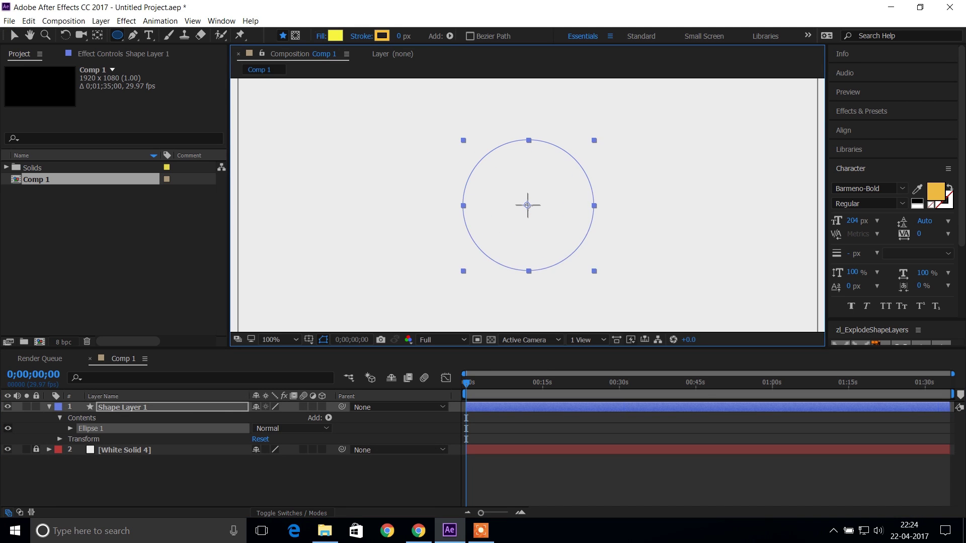
key("ctrl+d")
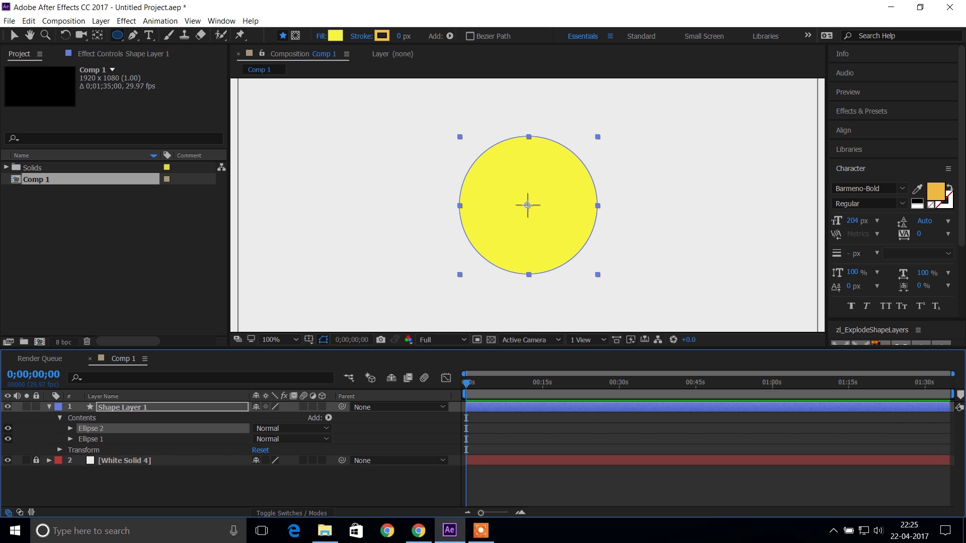
left_click_drag(404, 35, 423, 36)
left_click(70, 428)
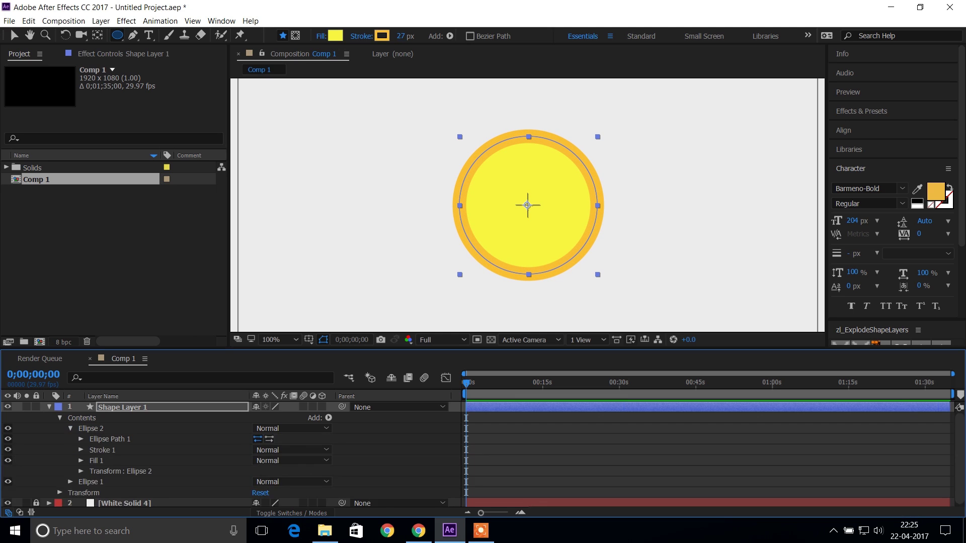
left_click(81, 470)
scroll(227, 452, "down", 2)
left_click_drag(281, 458, 256, 459)
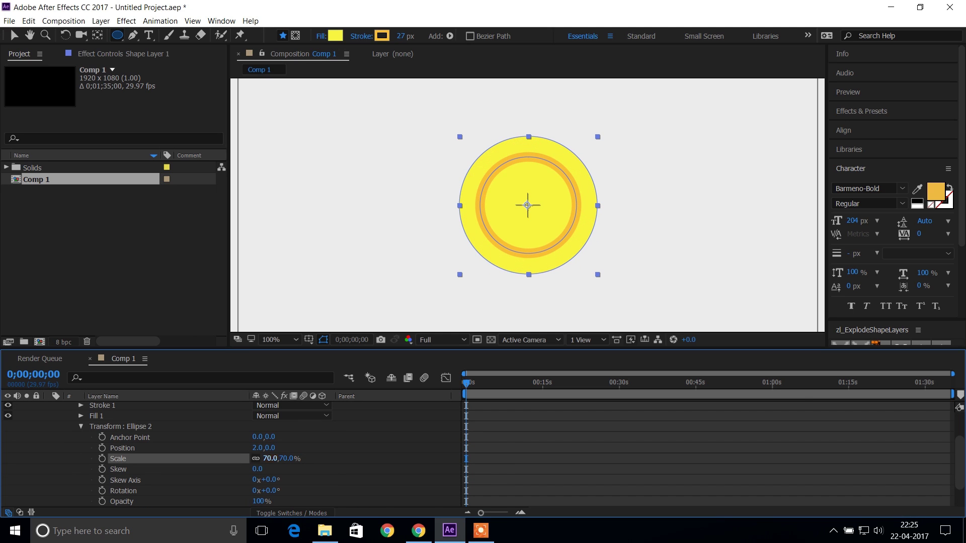
left_click_drag(406, 36, 397, 36)
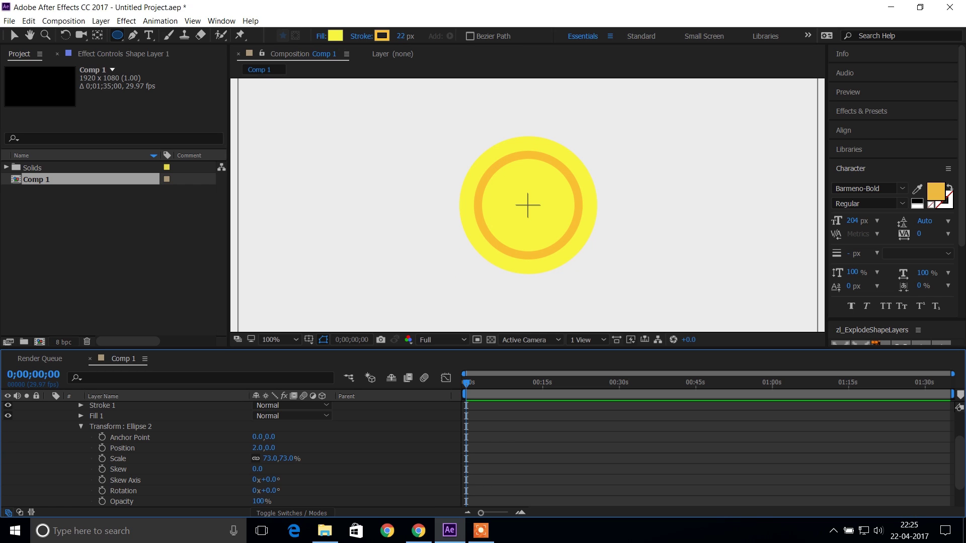
scroll(227, 453, "up", 5)
left_click(48, 406)
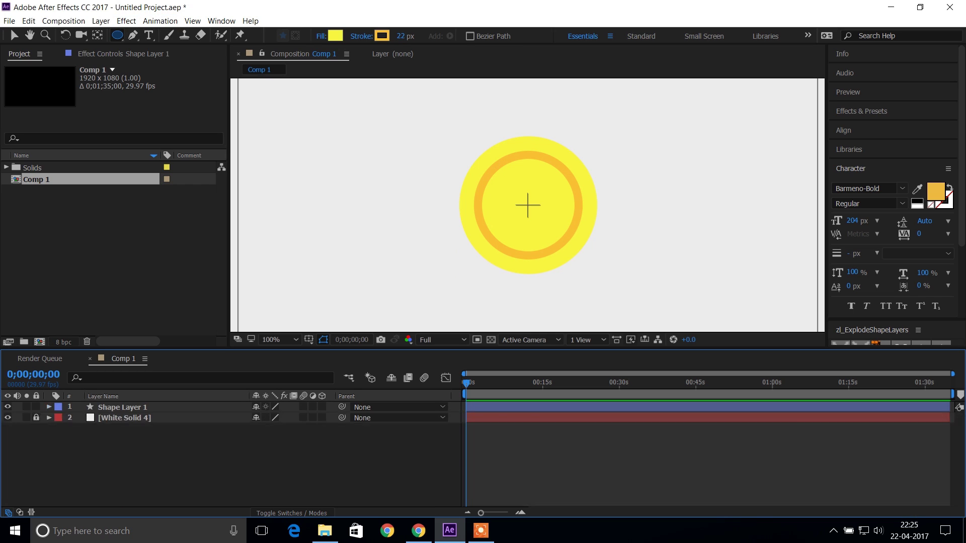
Step: Make the coin shape layer 3D and view it through Custom View 1
key("ctrl+a")
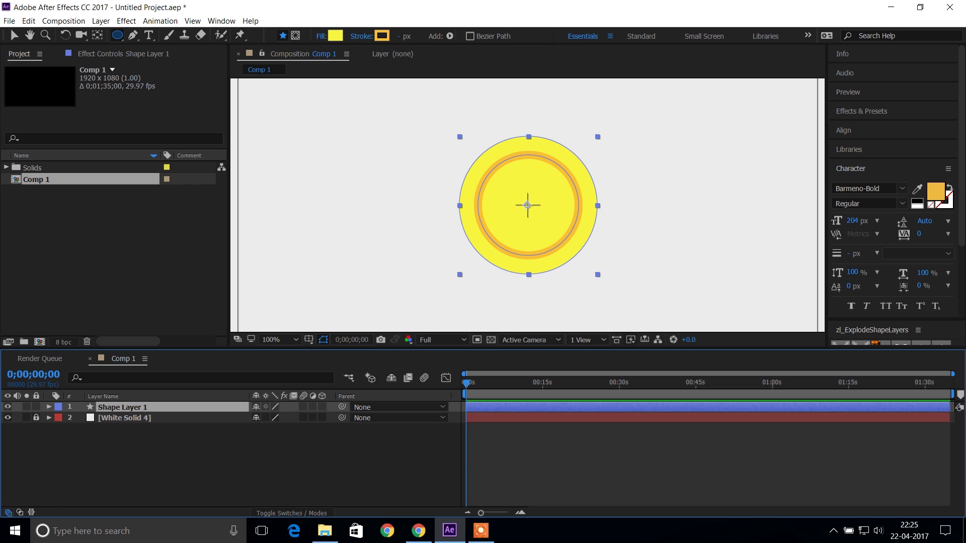
left_click(323, 407)
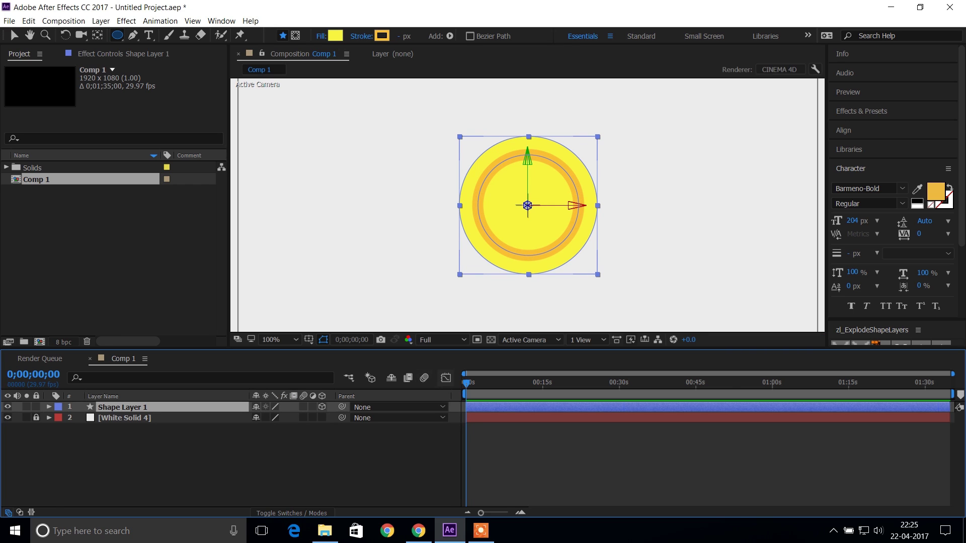
left_click(528, 340)
left_click(529, 443)
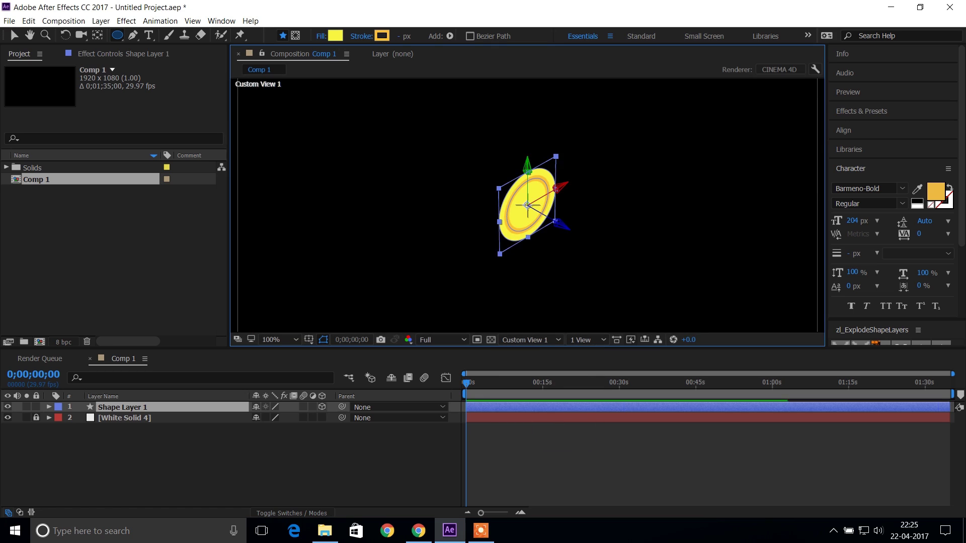
key("v")
key("u")
key("u")
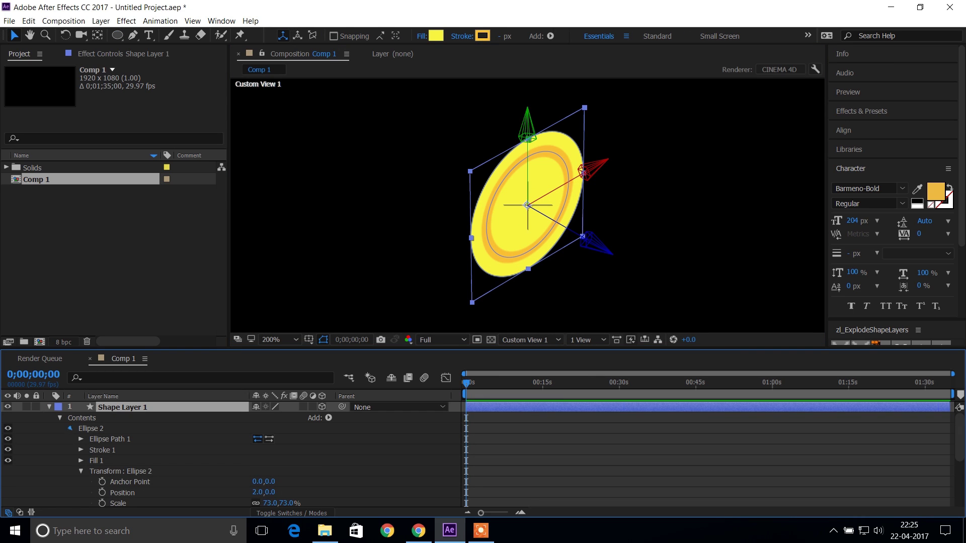
key("u")
Step: Set Extrusion Depth 43 and an Angular bevel with Bevel Depth 3.2
left_click(59, 460)
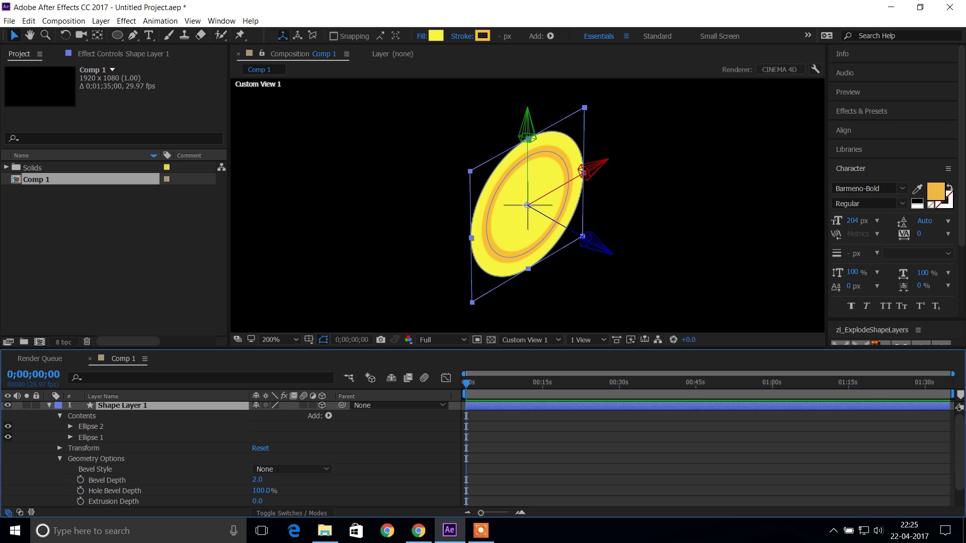
mouse_move(257, 502)
left_mouse_down()
mouse_move(310, 501)
mouse_move(242, 501)
left_mouse_up()
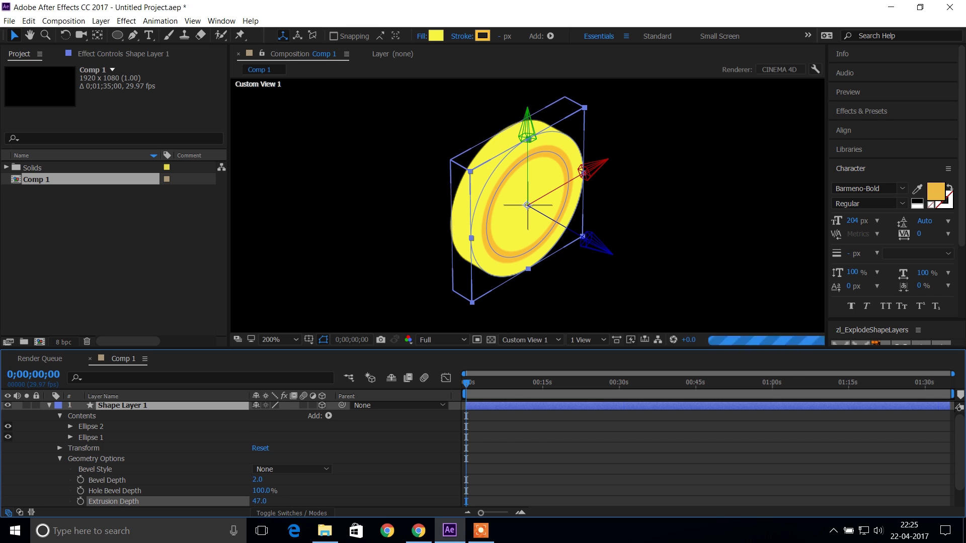
key("Return")
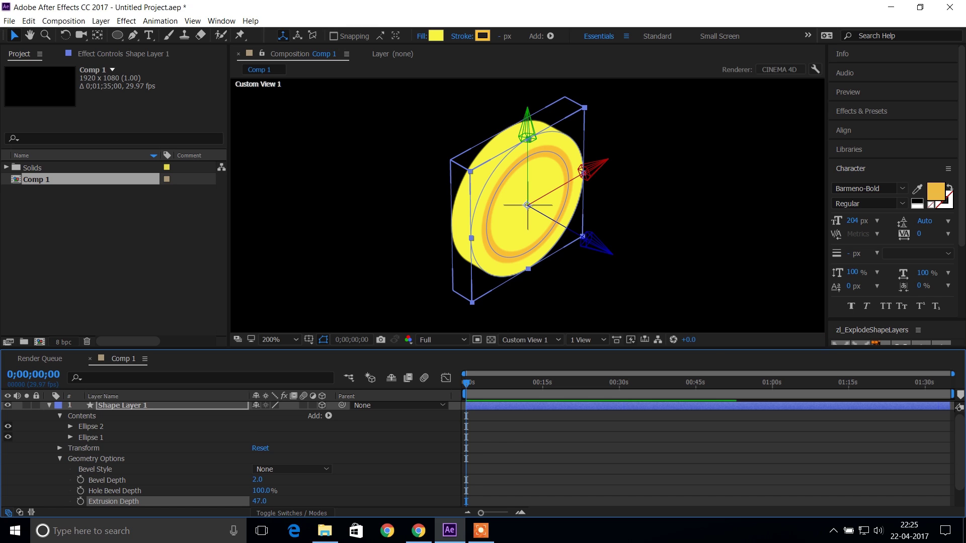
left_click(293, 469)
left_click(284, 445)
left_click(292, 468)
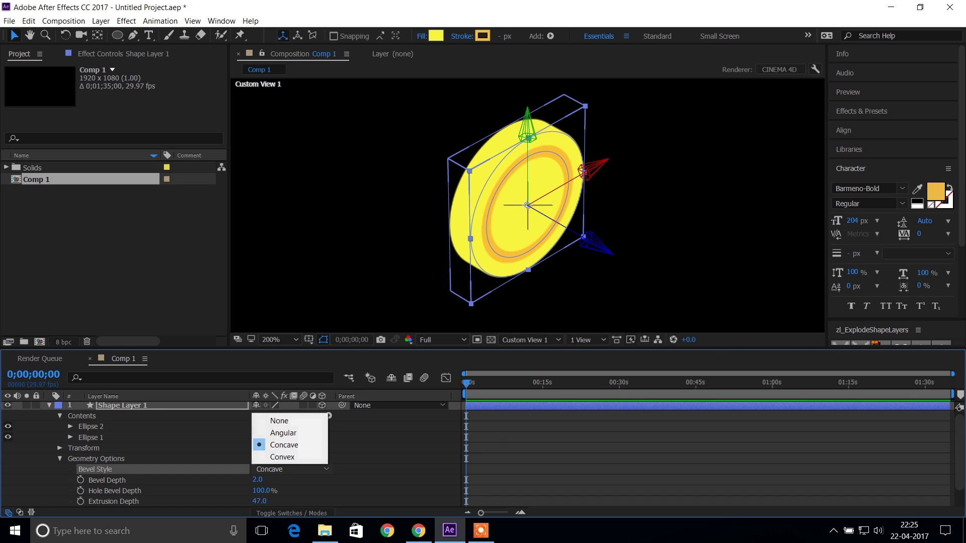
left_click(285, 432)
mouse_move(257, 479)
left_mouse_down()
mouse_move(266, 480)
mouse_move(254, 501)
left_mouse_up()
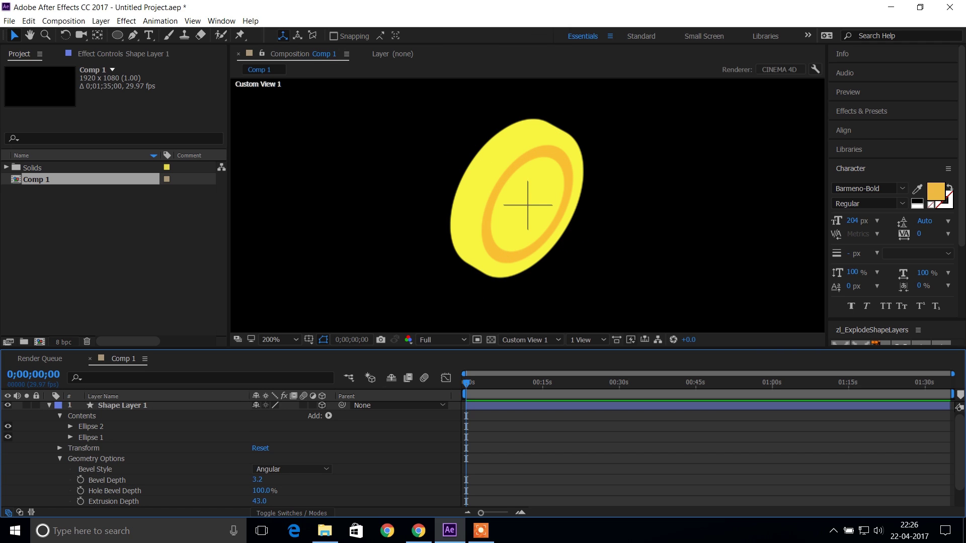
Step: Try rotating the 3D coin, then undo so it stands upright again
key("w")
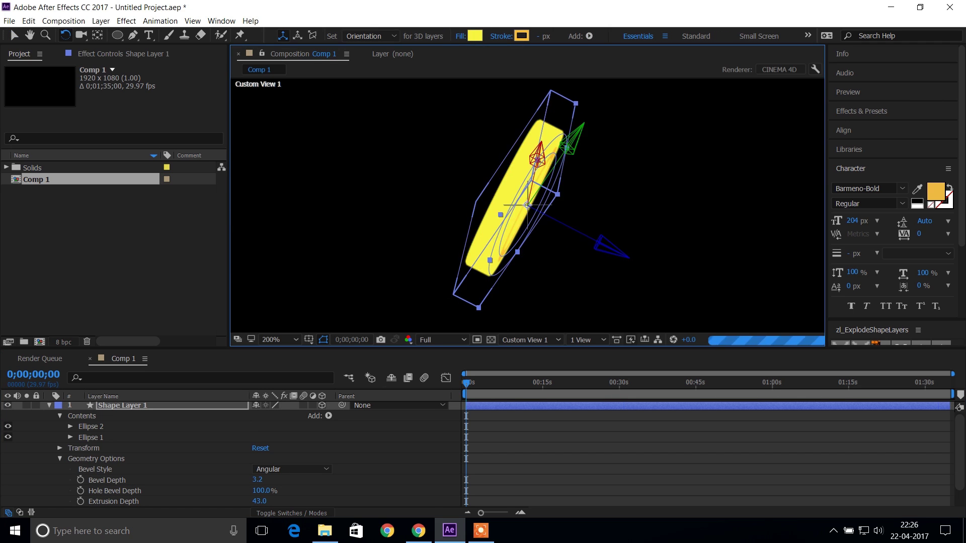
mouse_move(528, 204)
left_mouse_down()
mouse_move(498, 226)
mouse_move(528, 212)
left_mouse_up()
key("v")
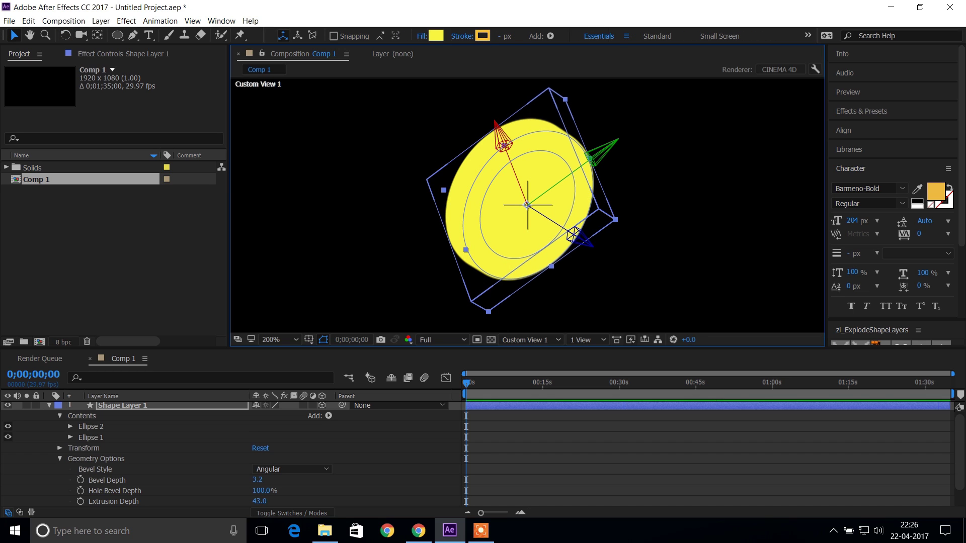
key("ctrl+z")
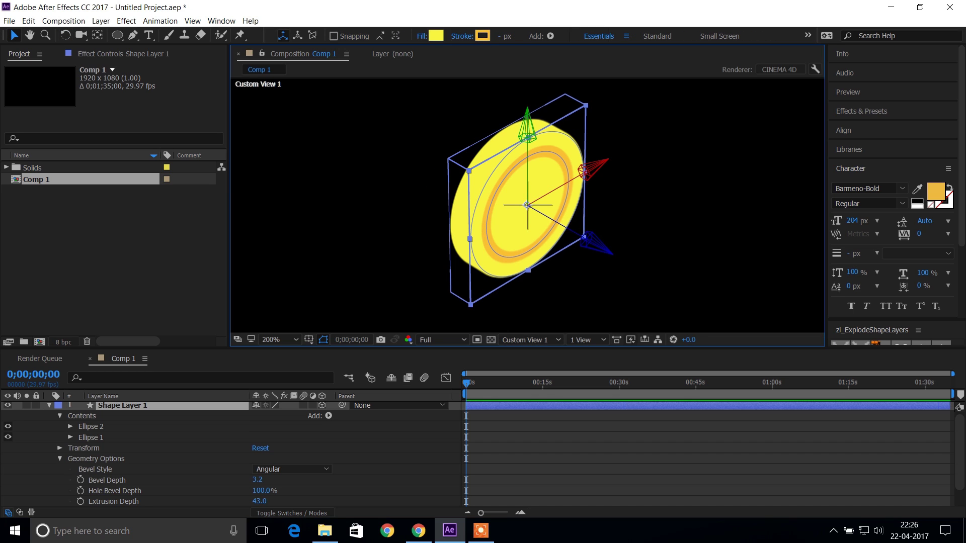
Step: Duplicate Ellipse 2 as Ellipse 3 and move it to the bottom of the contents
left_click(90, 426)
key("ctrl+d")
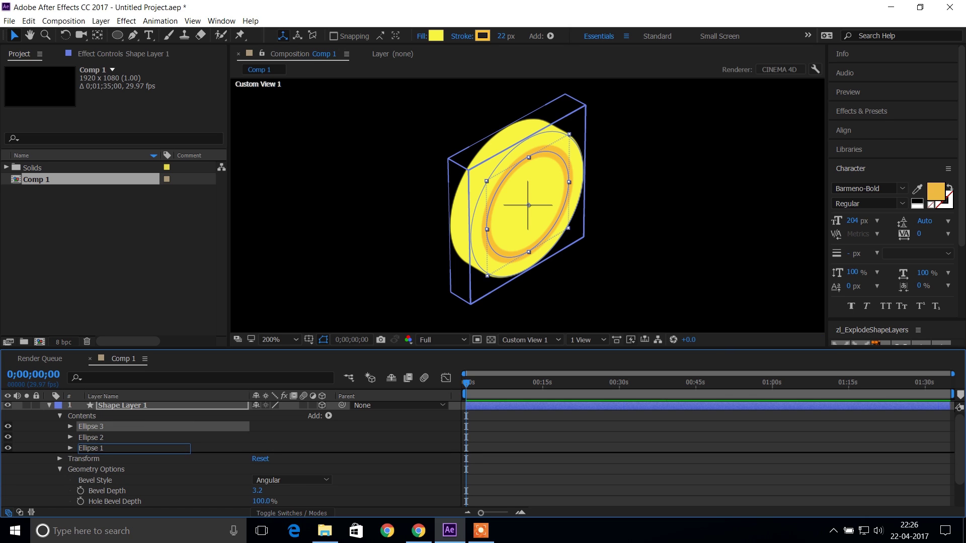
key("ctrl+shift+bracketleft")
key("F2")
left_click(121, 405)
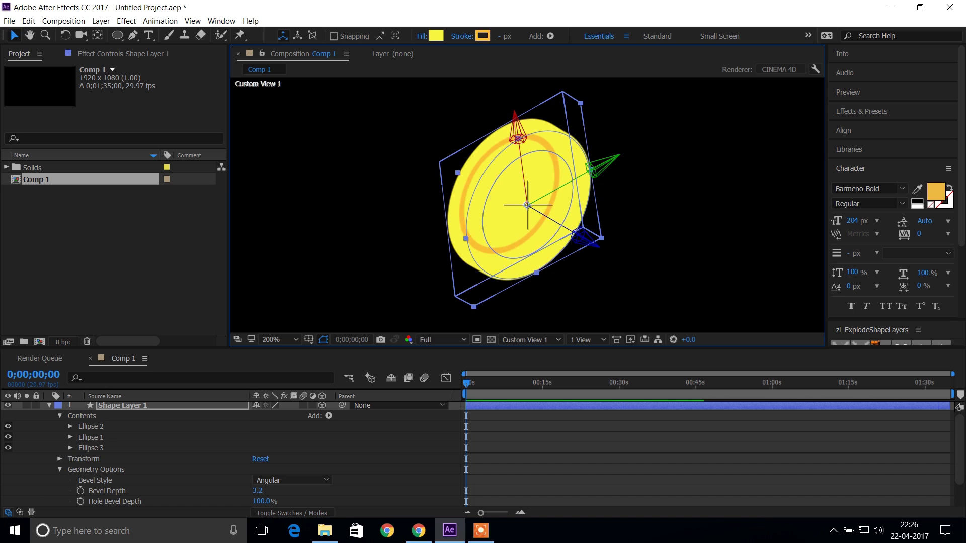
key("Return")
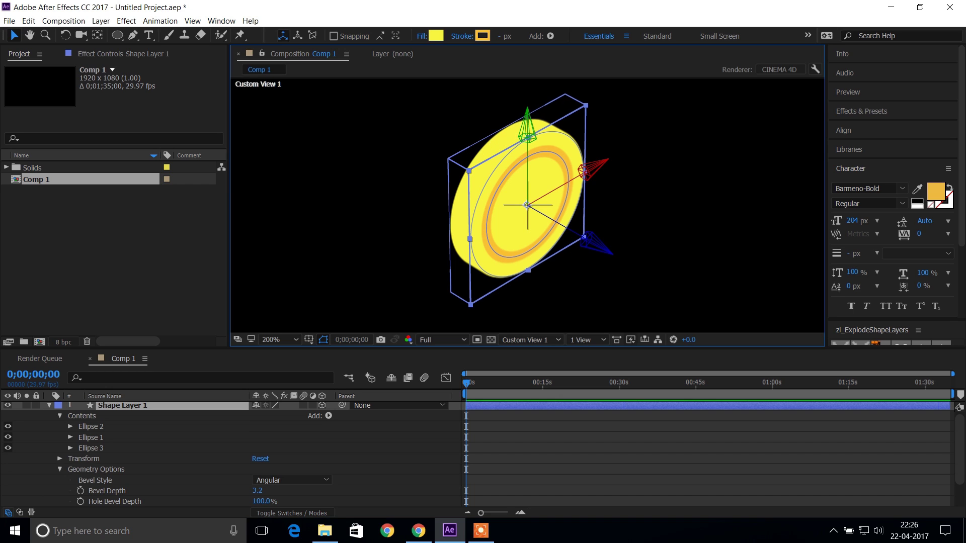
left_click(574, 461)
Step: Switch to Active Camera view and type a $ on the coin
left_click(528, 340)
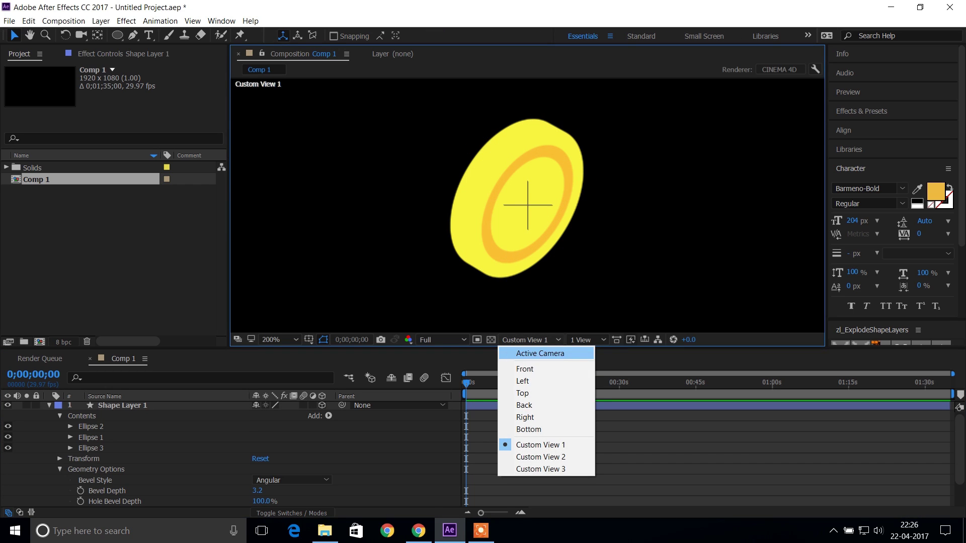
left_click(540, 353)
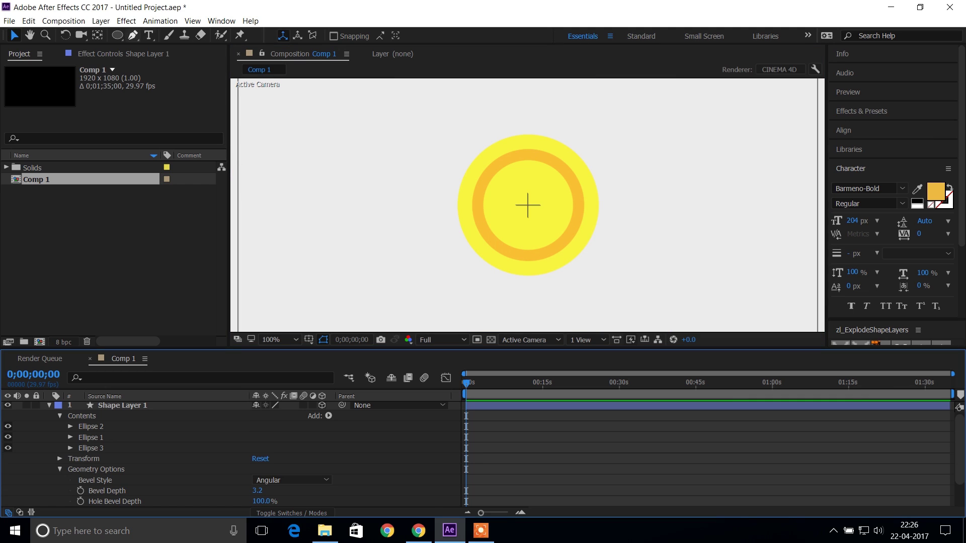
key("ctrl+t")
left_click(505, 208)
type("$")
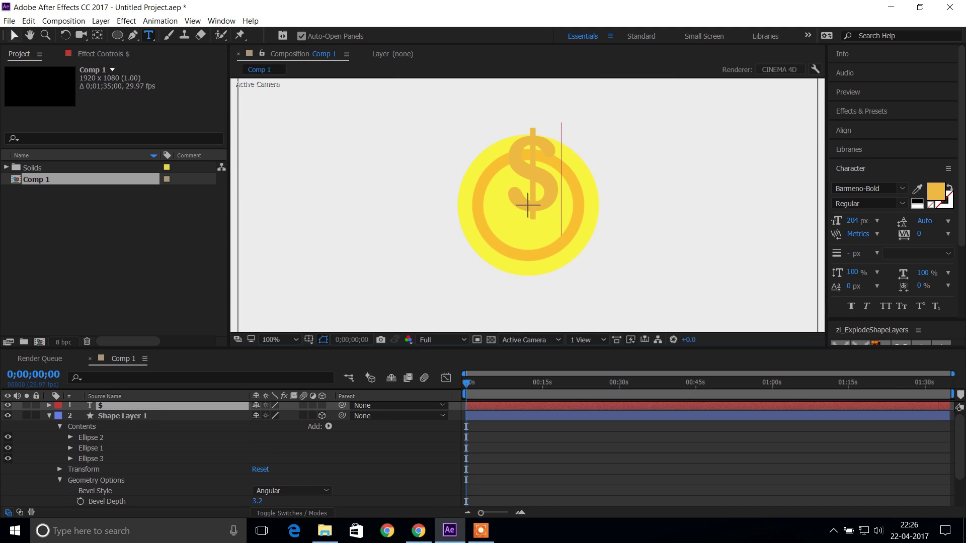
key("Escape")
Step: Centre the $ text layer on the coin and make it a 3D layer
key("v")
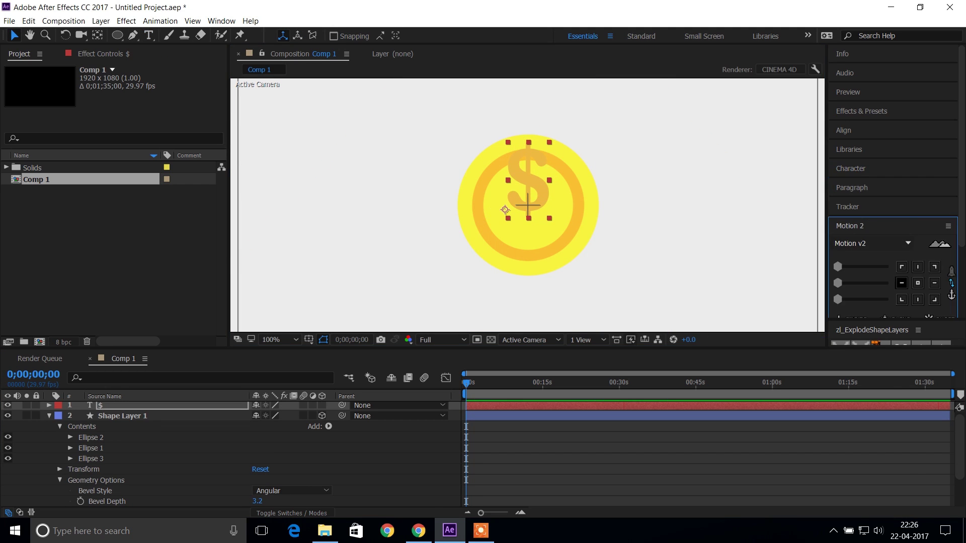
left_click(918, 282)
key("ctrl+home")
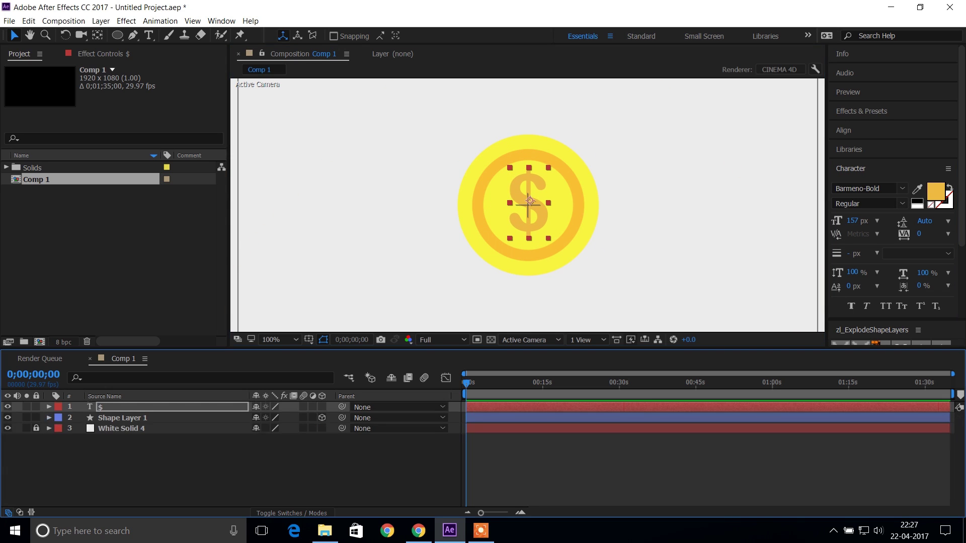
left_click(321, 406)
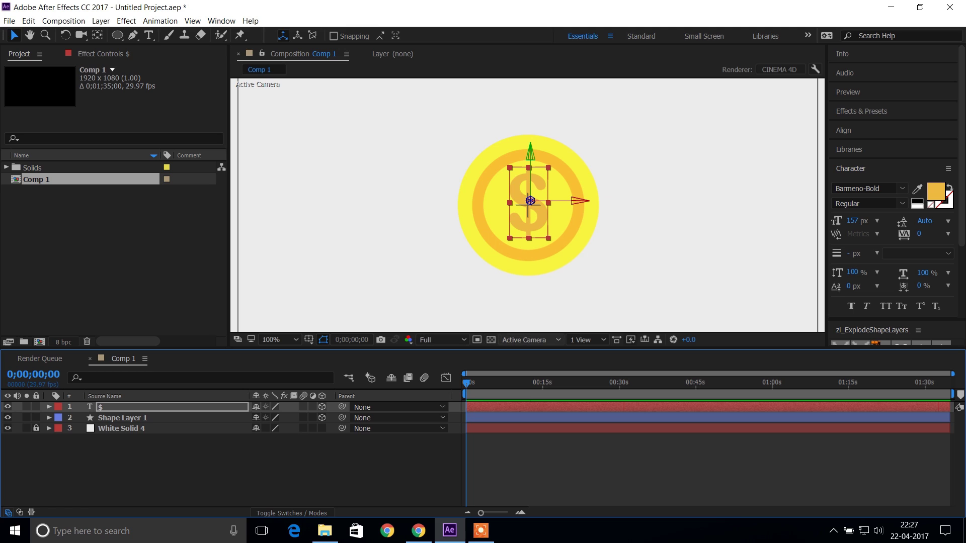
left_click(528, 340)
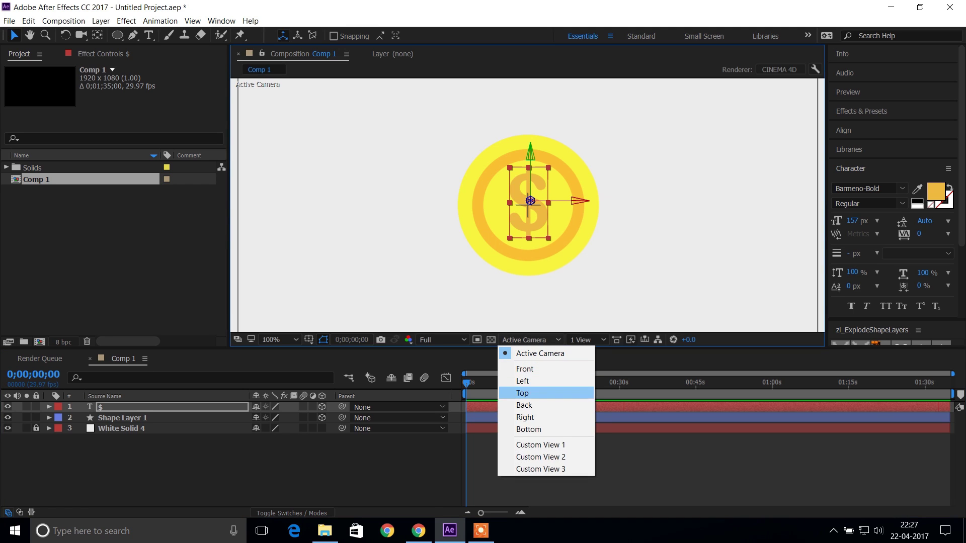
Step: From Top view, duplicate the $ text layer
left_click(524, 392)
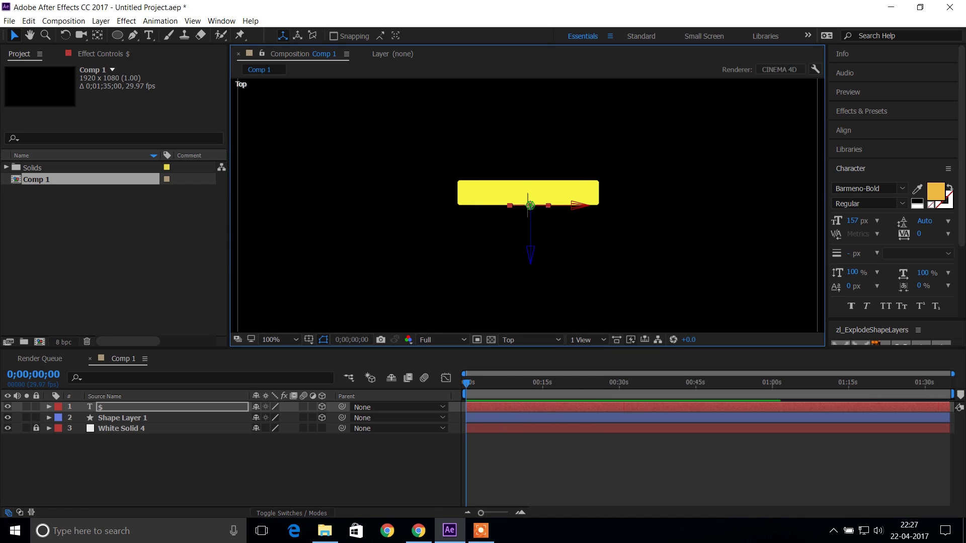
key("ctrl+d")
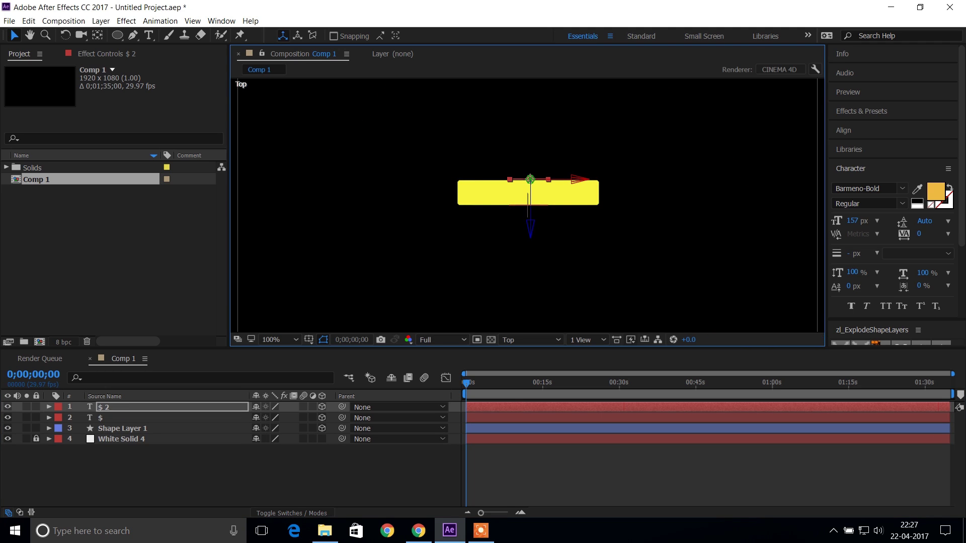
key("ctrl+grave")
left_click(50, 406)
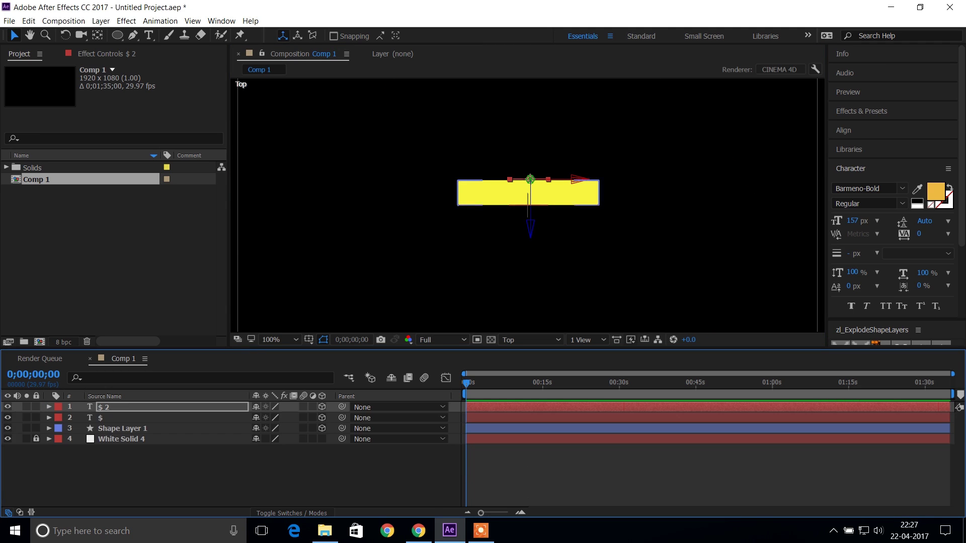
Step: In Back view, flip the duplicate $ horizontally and nudge it into place
left_click(528, 340)
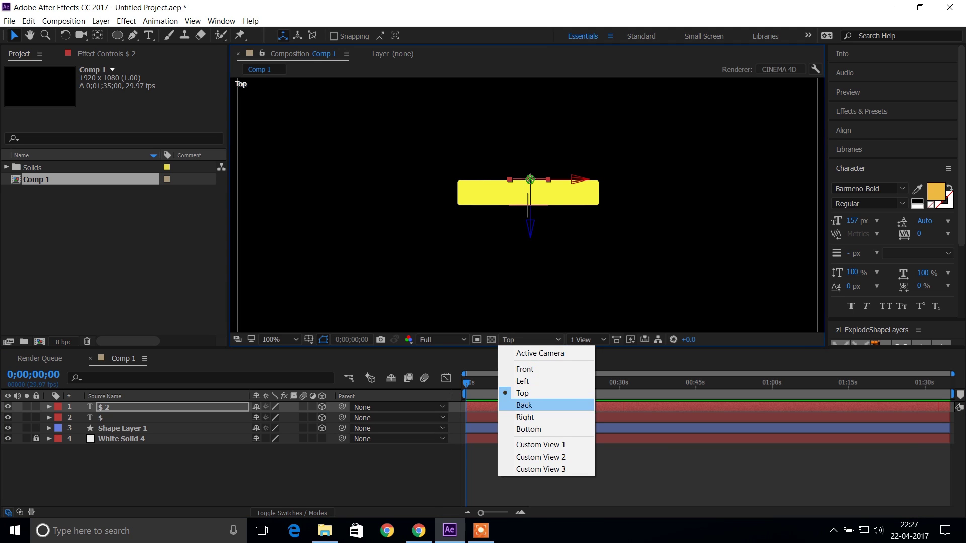
left_click(529, 405)
key("period")
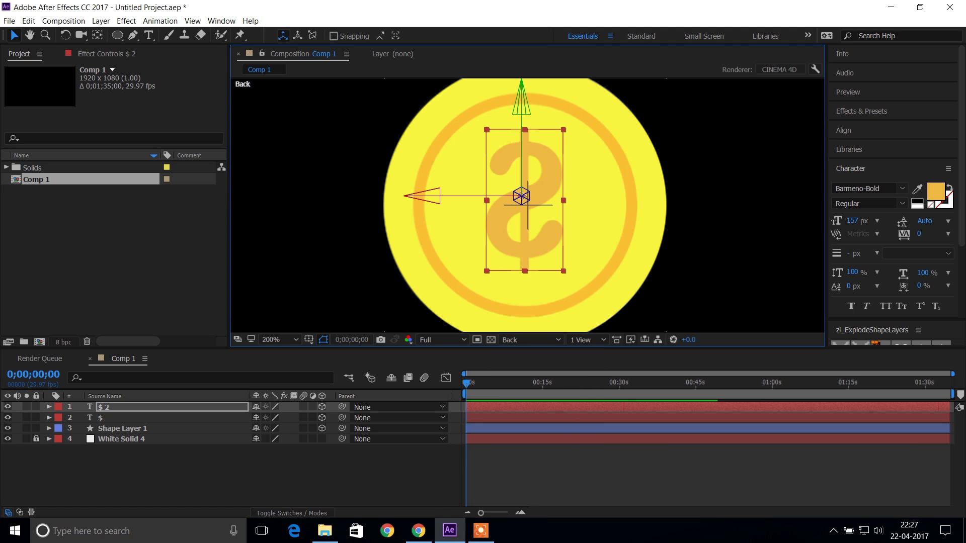
right_click(527, 63)
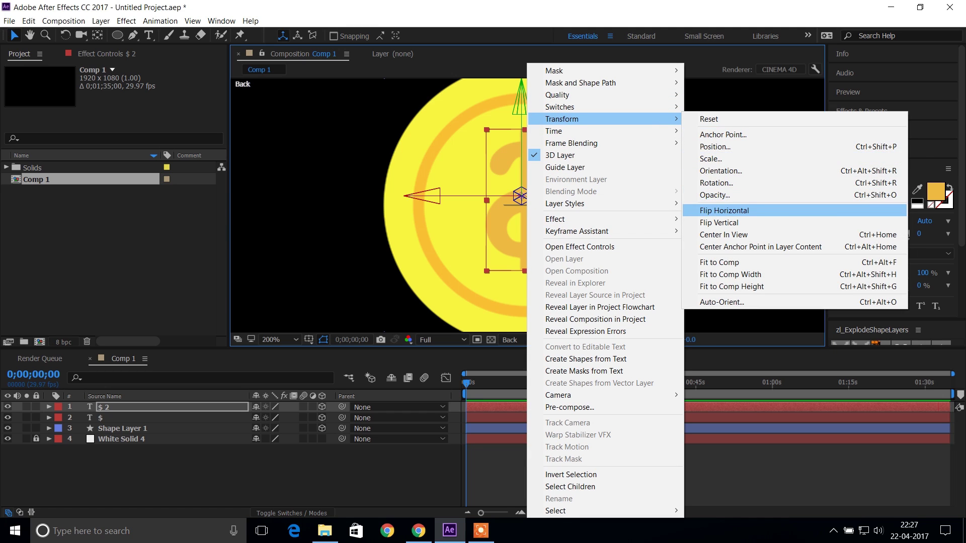
left_click(725, 211)
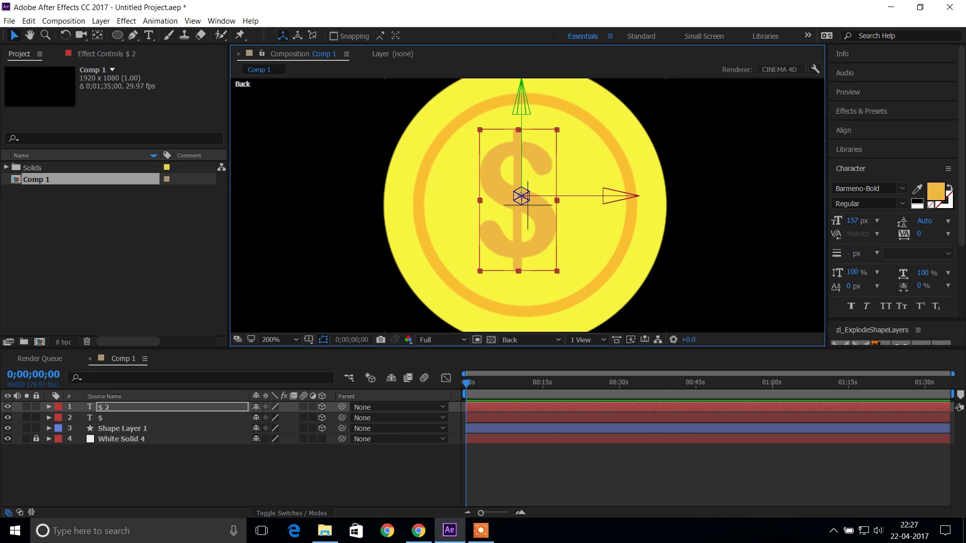
key("Right")
key("Right")
key("Right")
key("Down")
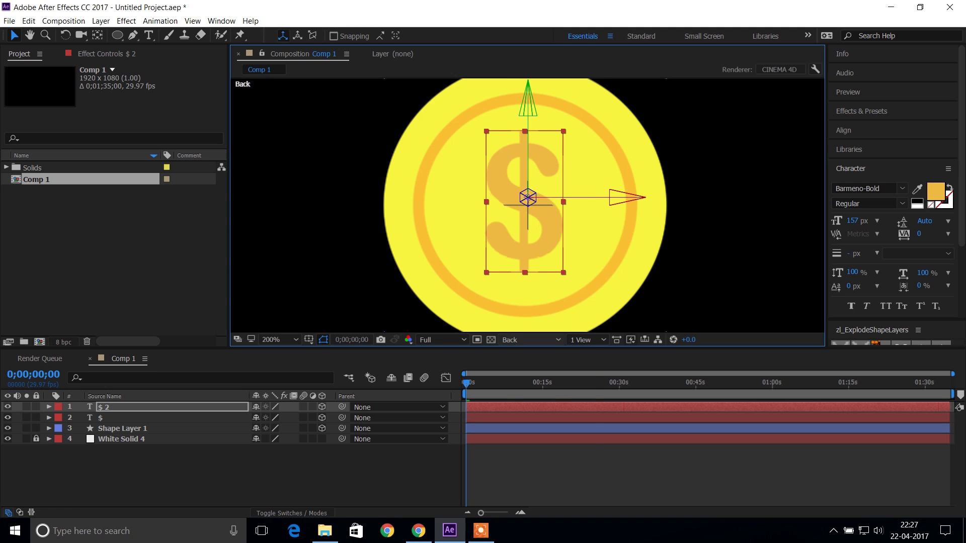
left_click(528, 339)
left_click(523, 393)
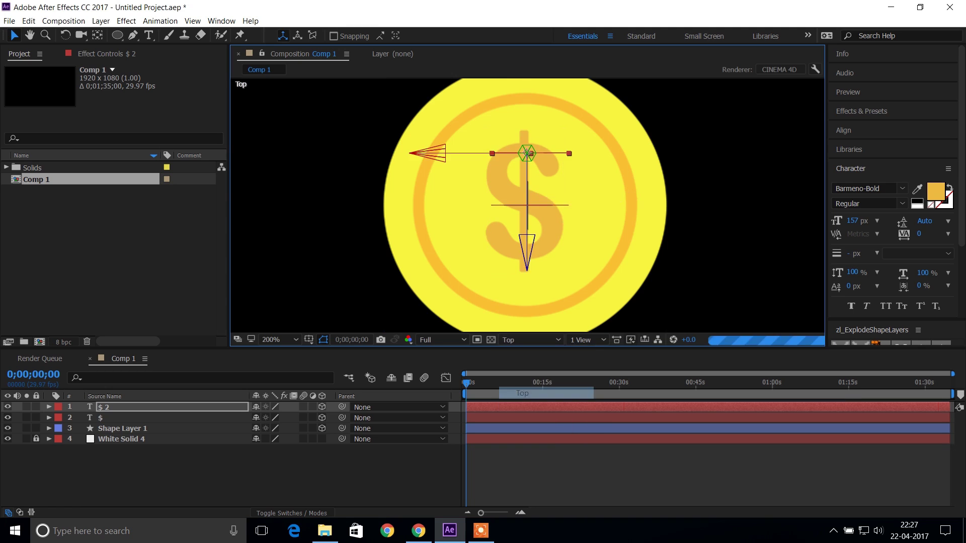
left_click(529, 339)
Step: Return to Active Camera view and parent both $ layers to the coin shape layer
left_click(524, 369)
left_click(529, 340)
left_click(539, 353)
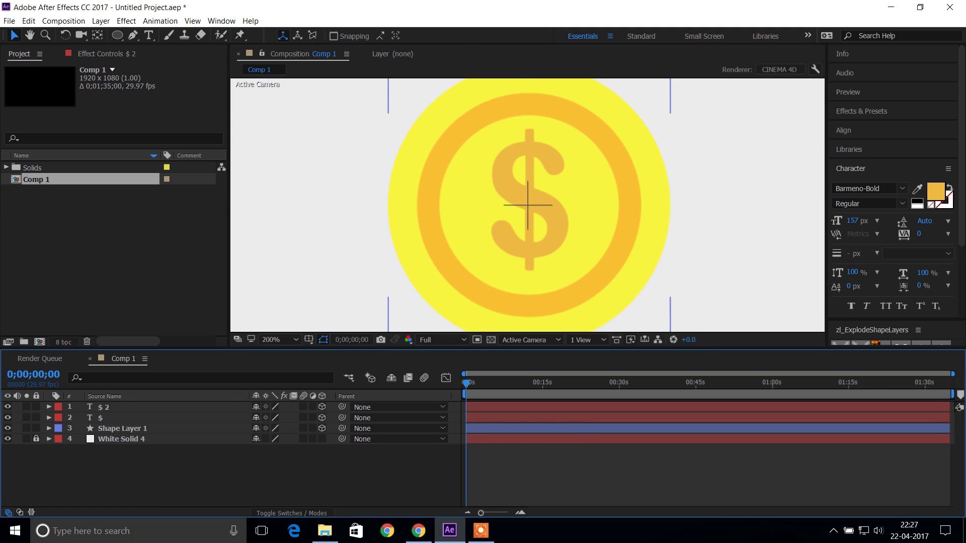
key("ctrl+Down")
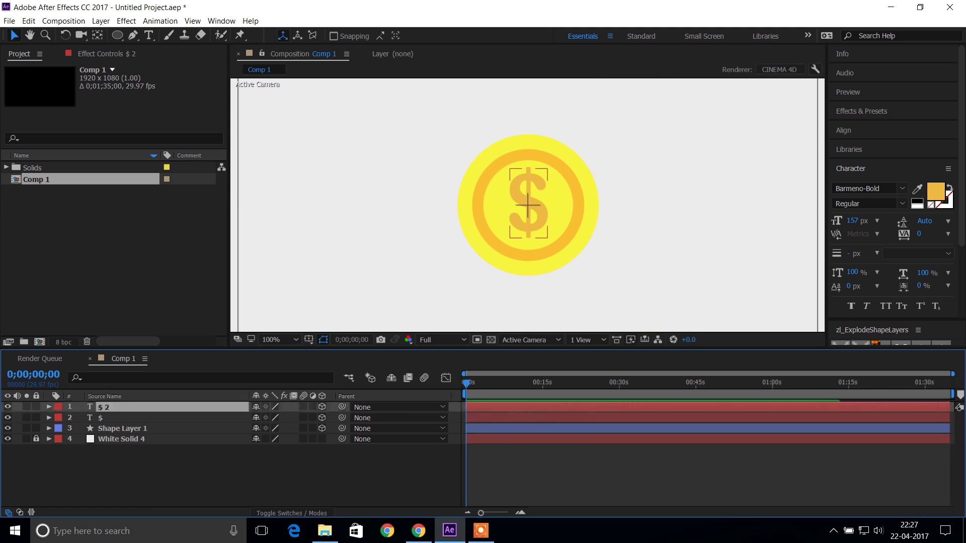
key("ctrl+shift+Down")
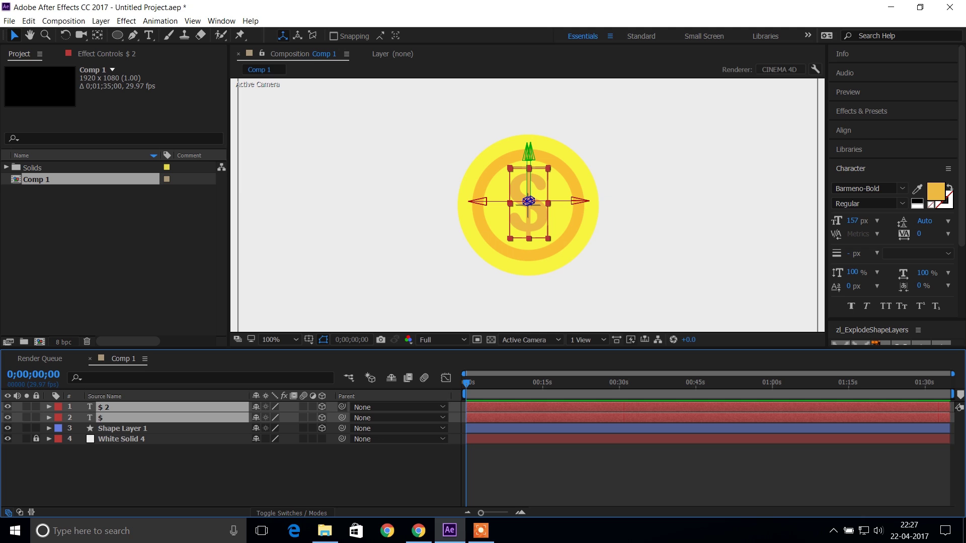
left_click_drag(341, 407, 155, 428)
Step: Rename the shape layer to 'coin' and hide the $ layers from the layer list
right_click(154, 428)
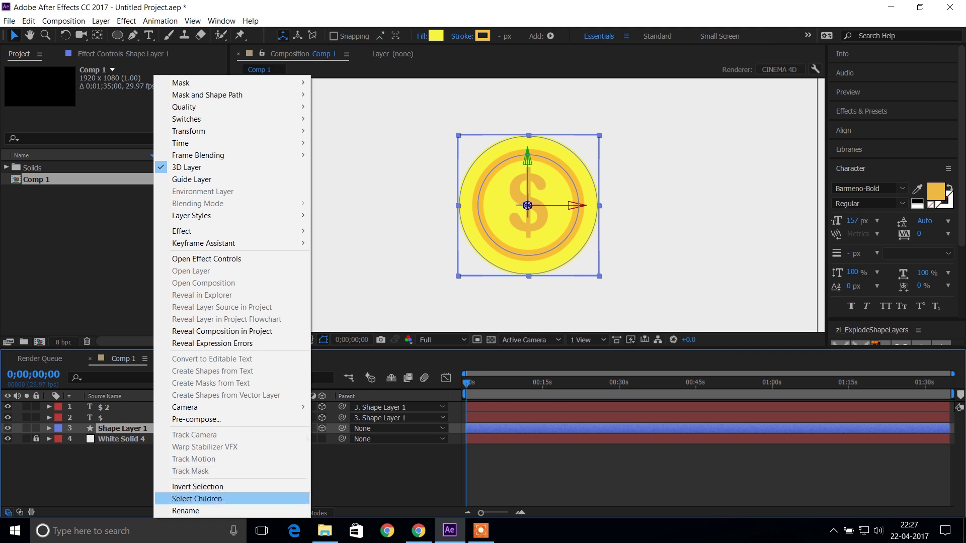
left_click(186, 510)
type("d")
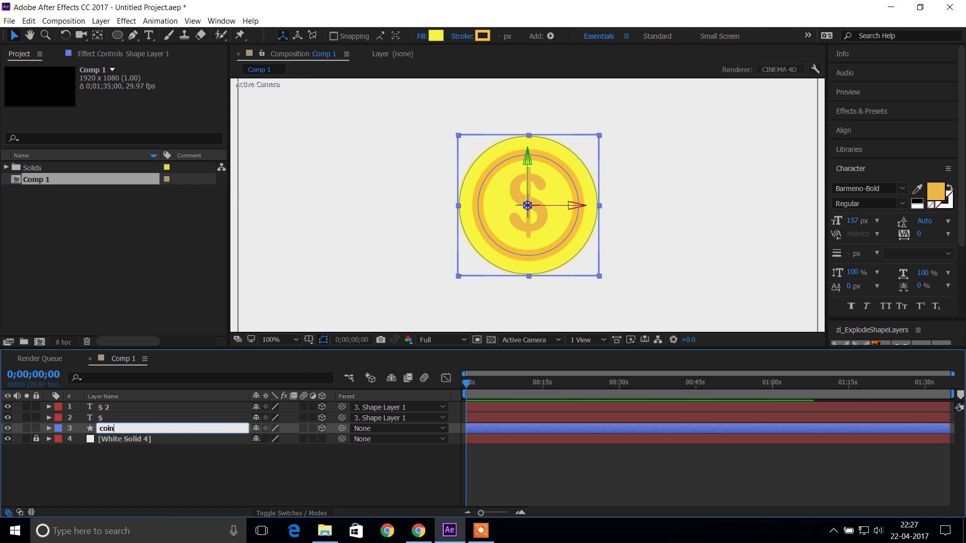
key("Return")
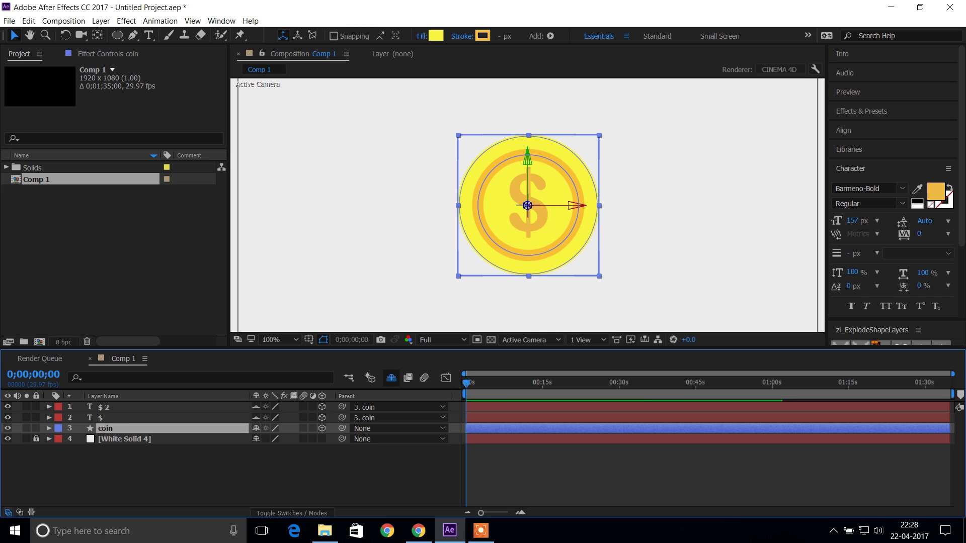
left_click(391, 378)
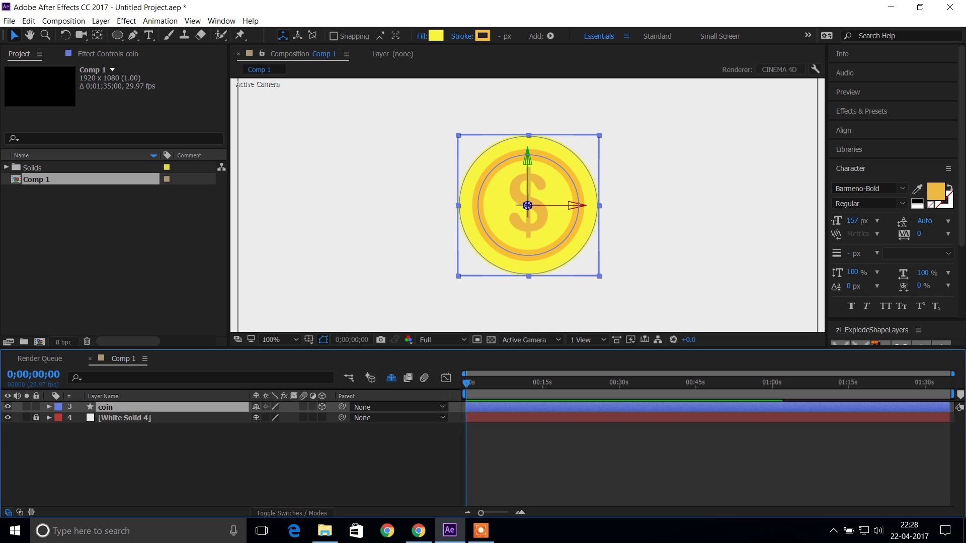
Step: Keyframe the coin's Position so it starts below the frame
key("comma")
key("comma")
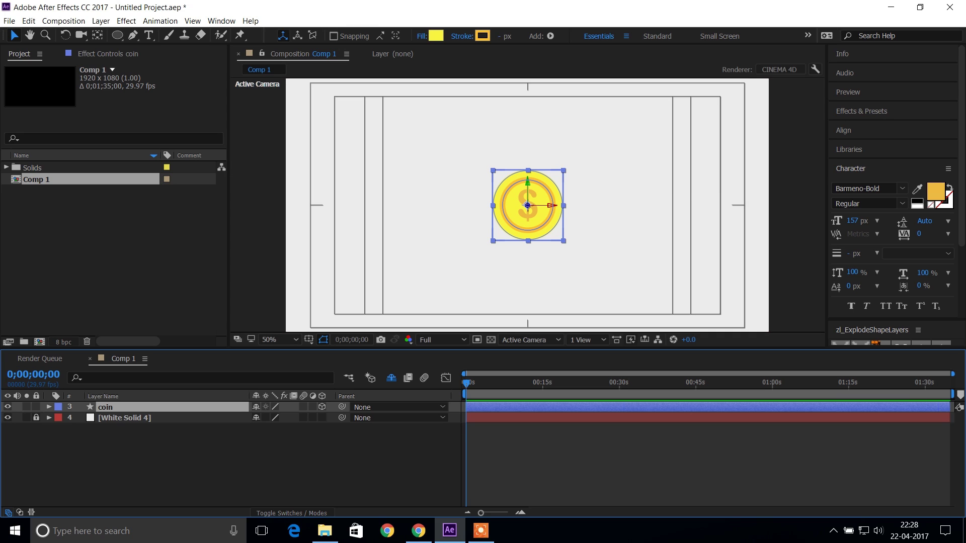
key("p")
key("alt+shift+p")
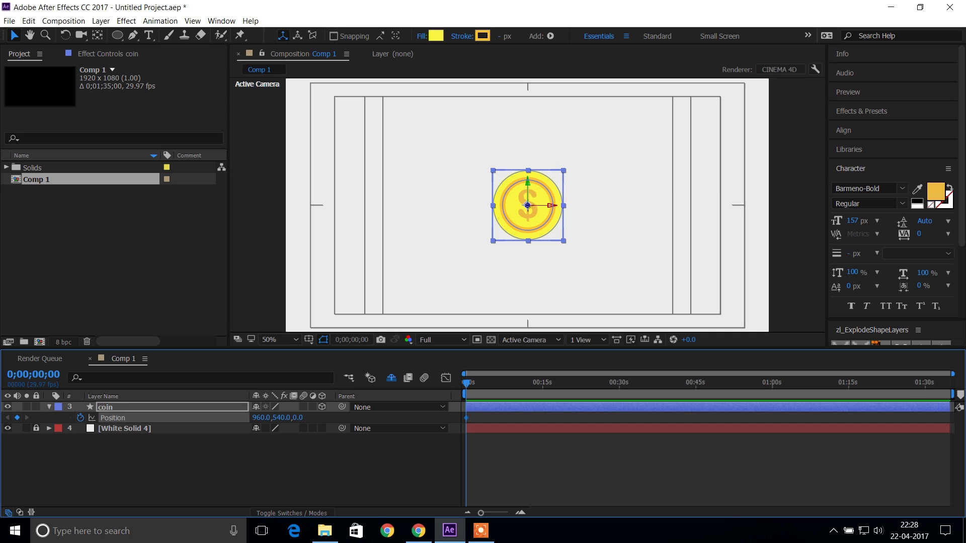
left_click_drag(466, 417, 500, 417)
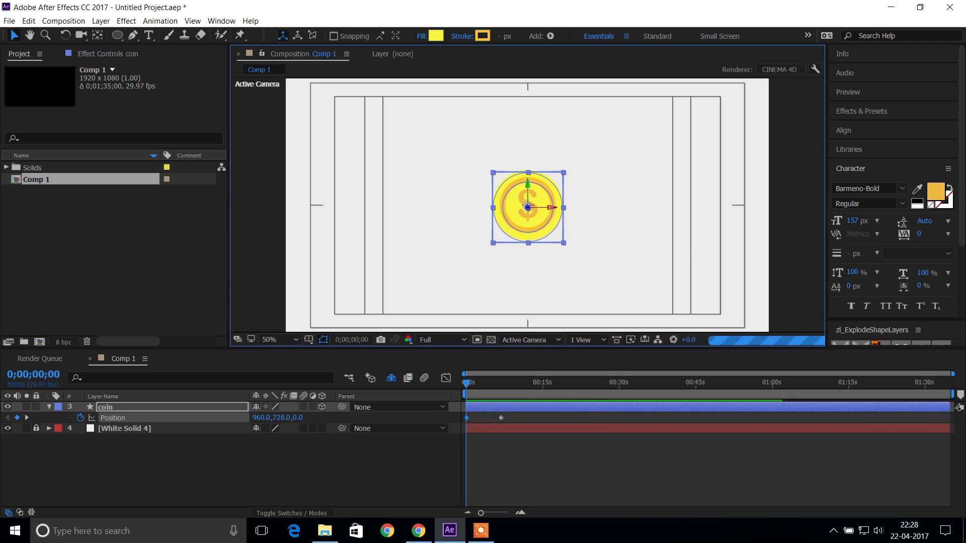
left_click_drag(528, 206, 528, 524)
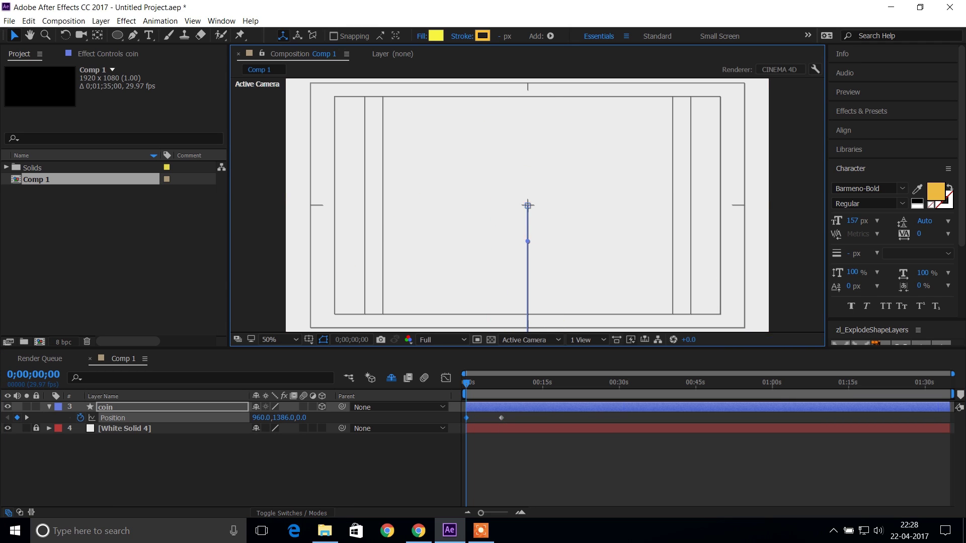
key("h")
left_click_drag(528, 205, 527, 172)
key("v")
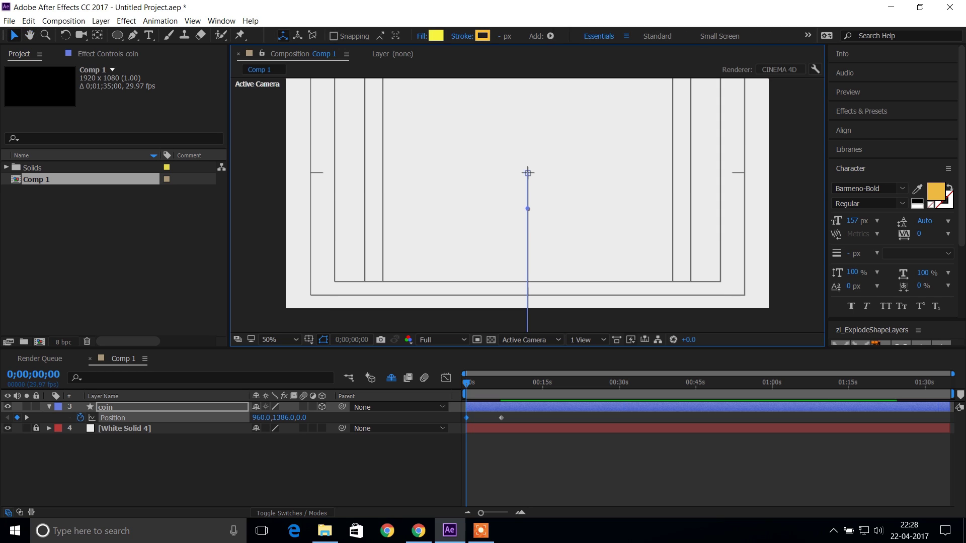
Step: Keyframe Y Rotation from 2x+81° at the start to 0, then select the end keyframes
key("shift+r")
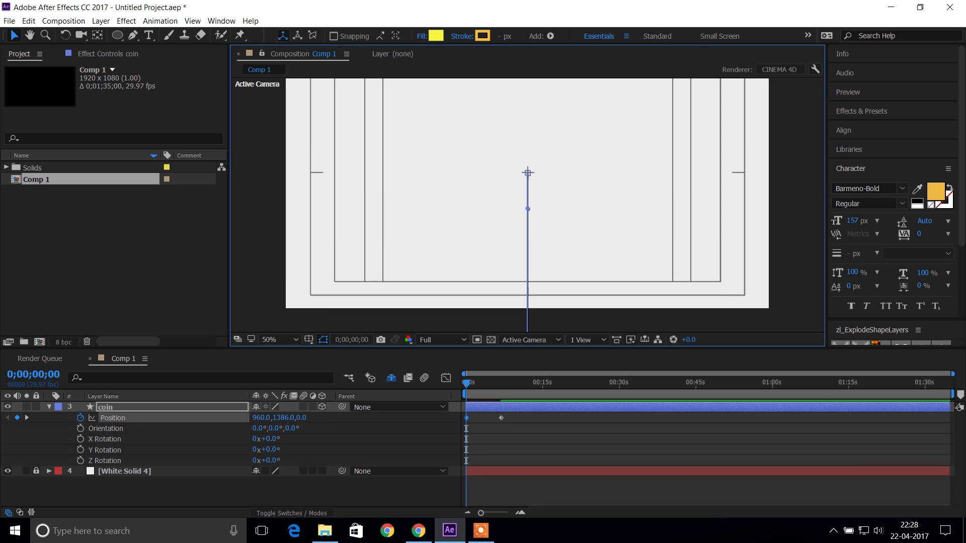
key("k")
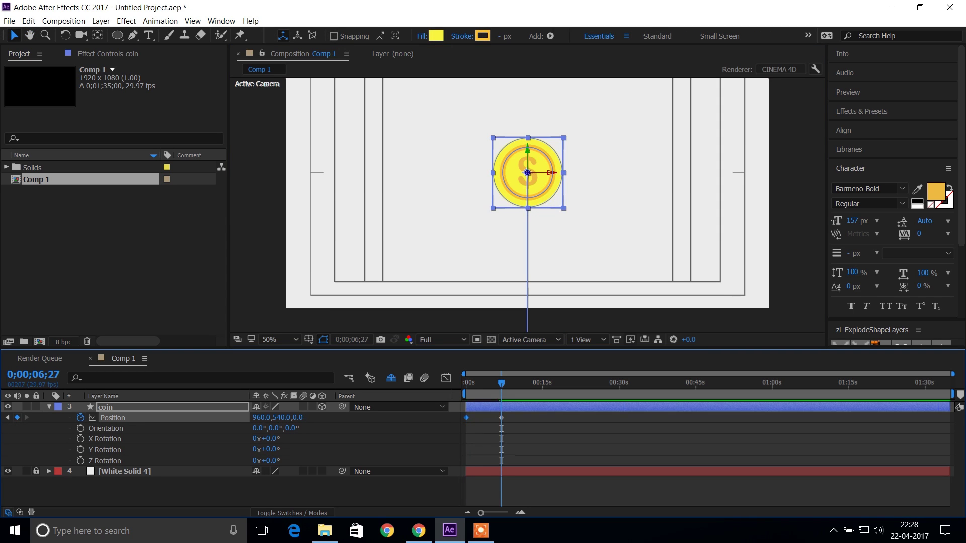
left_click(80, 450)
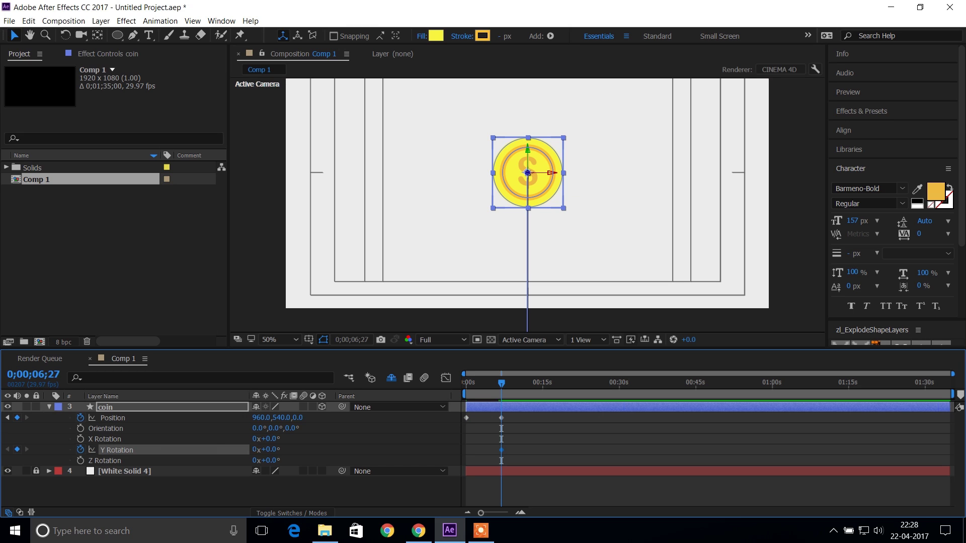
left_click_drag(265, 450, 261, 450)
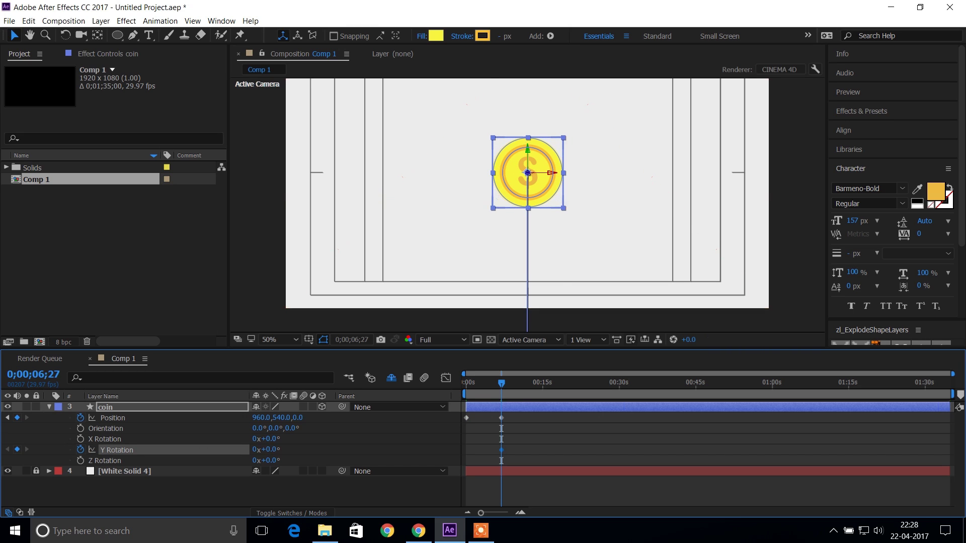
key("j")
key("comma")
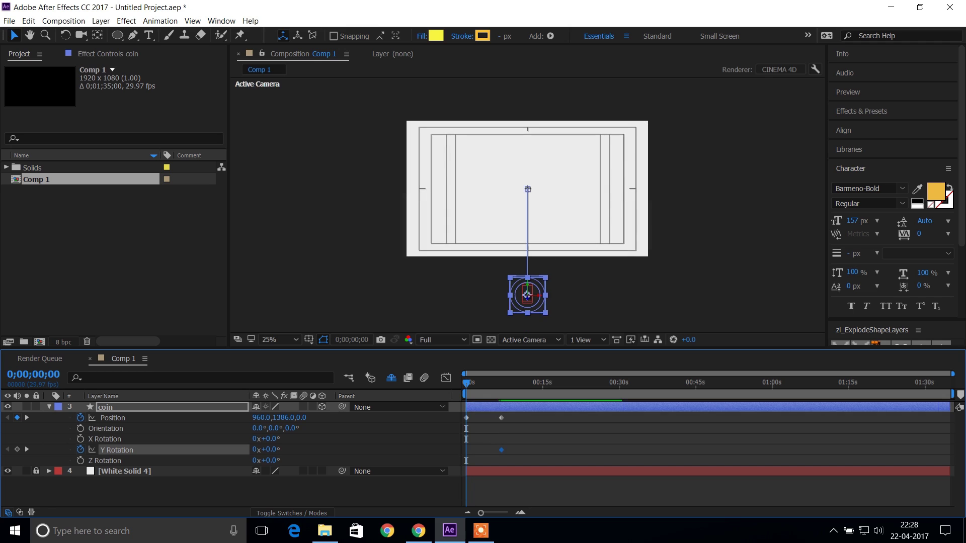
left_click_drag(267, 450, 340, 450)
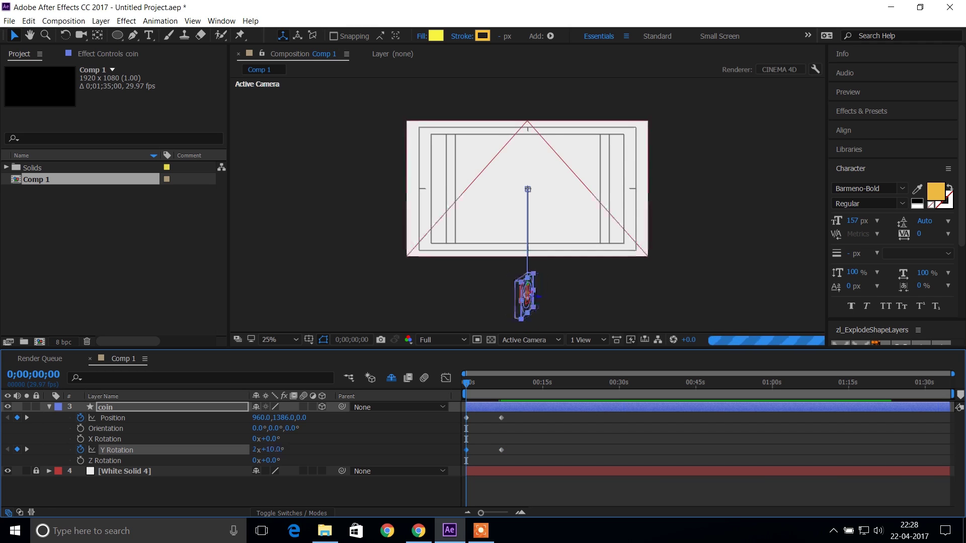
left_click_drag(545, 458, 457, 412)
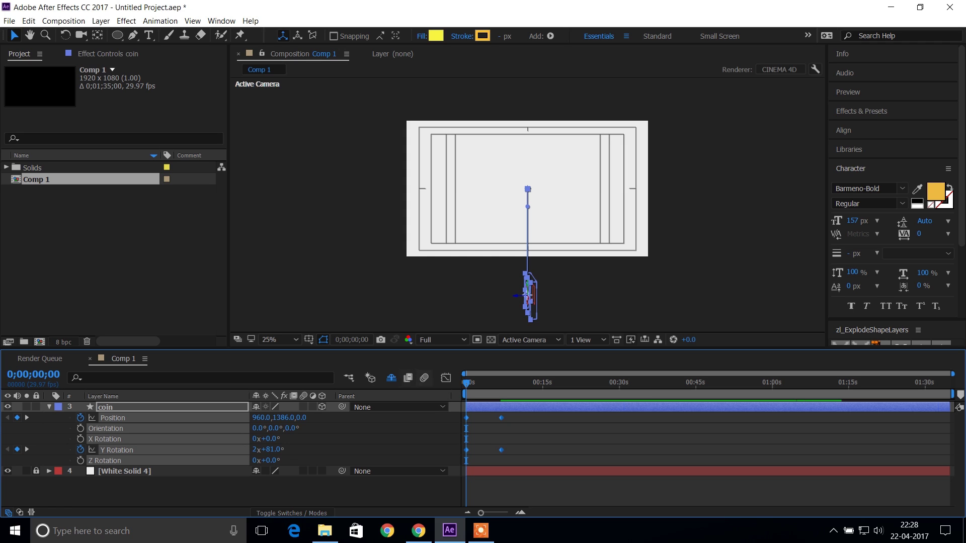
Step: Apply Easy Ease to the ending keyframes and lengthen the ease in the speed graph
right_click(499, 417)
mouse_move(549, 411)
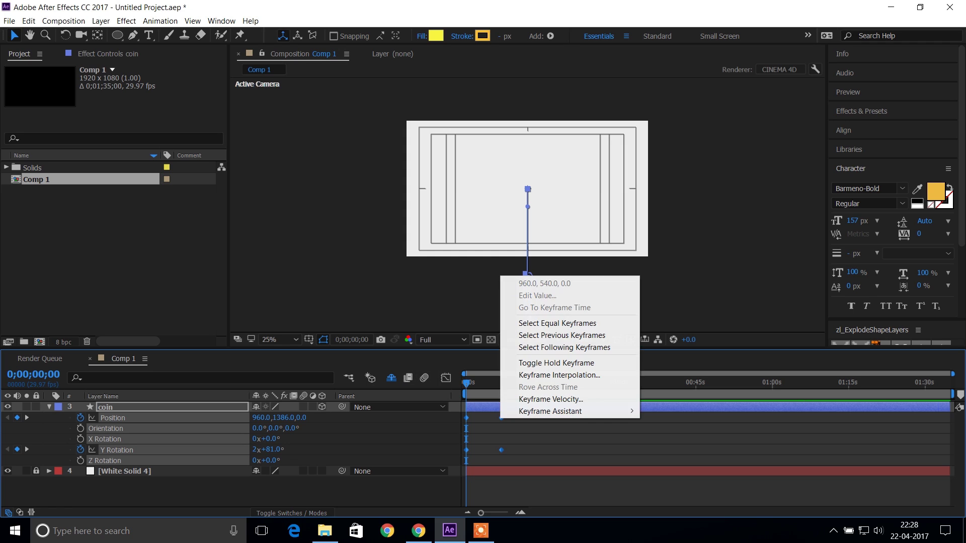
left_click(671, 435)
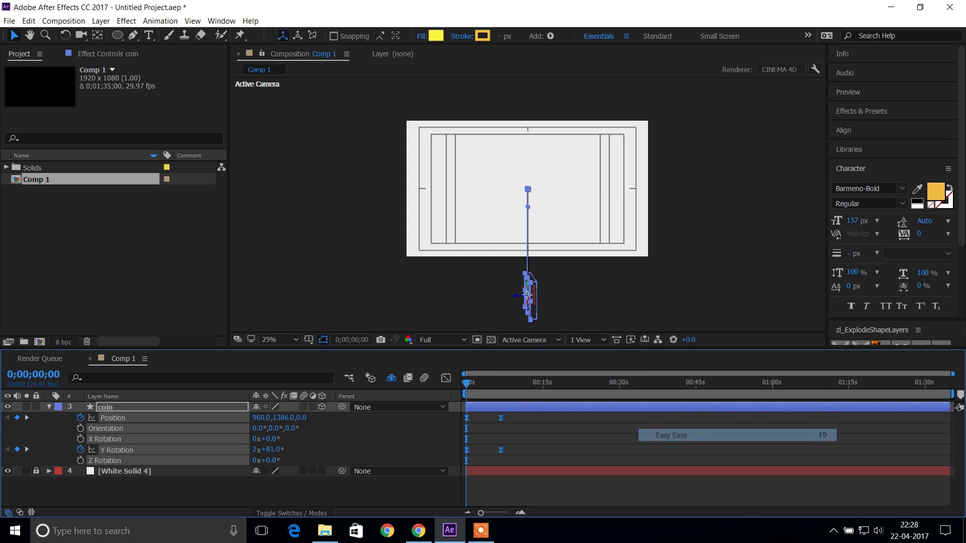
key("shift+F3")
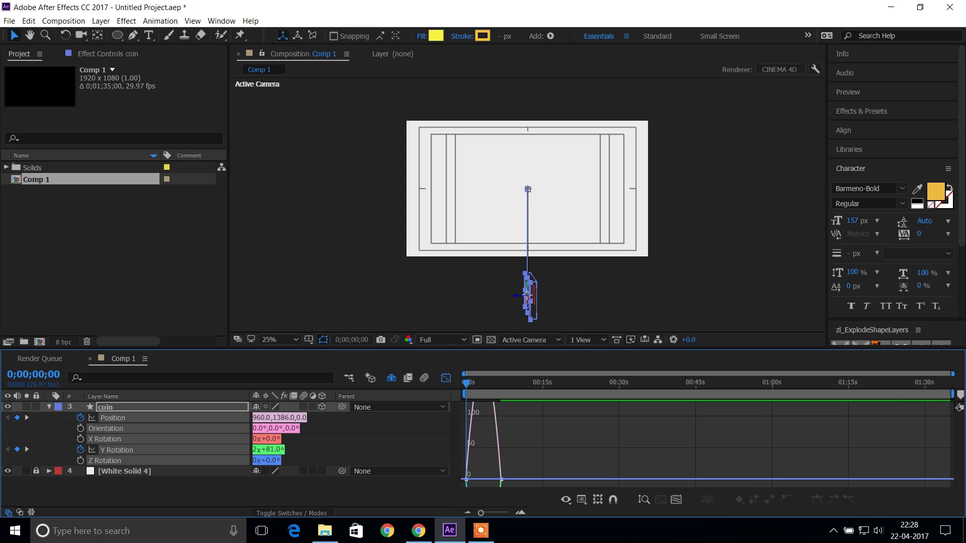
left_click_drag(515, 461, 464, 484)
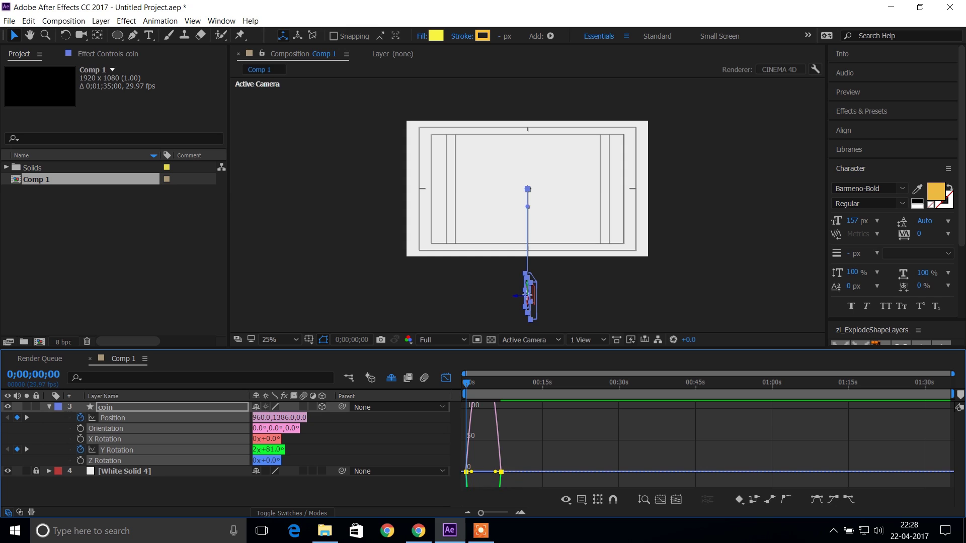
left_click_drag(495, 472, 482, 471)
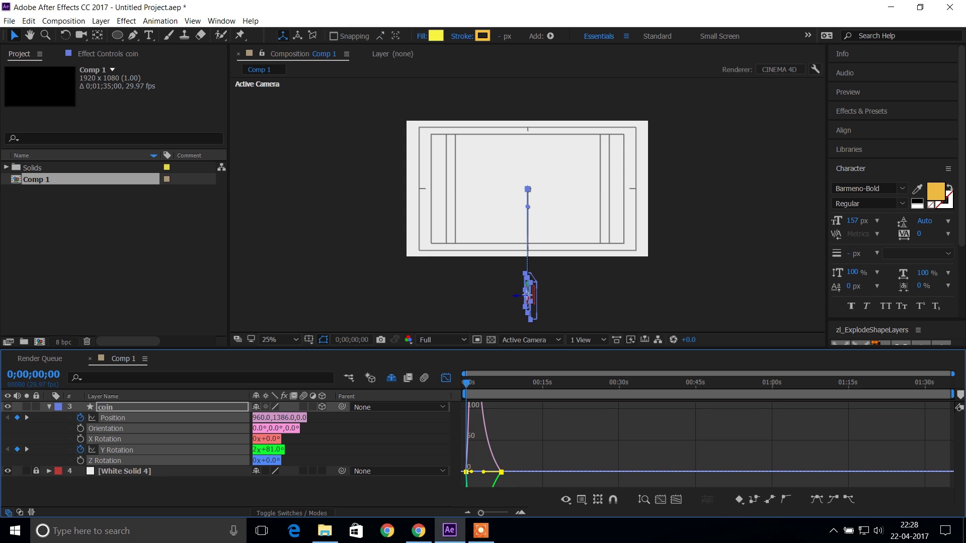
key("shift+F3")
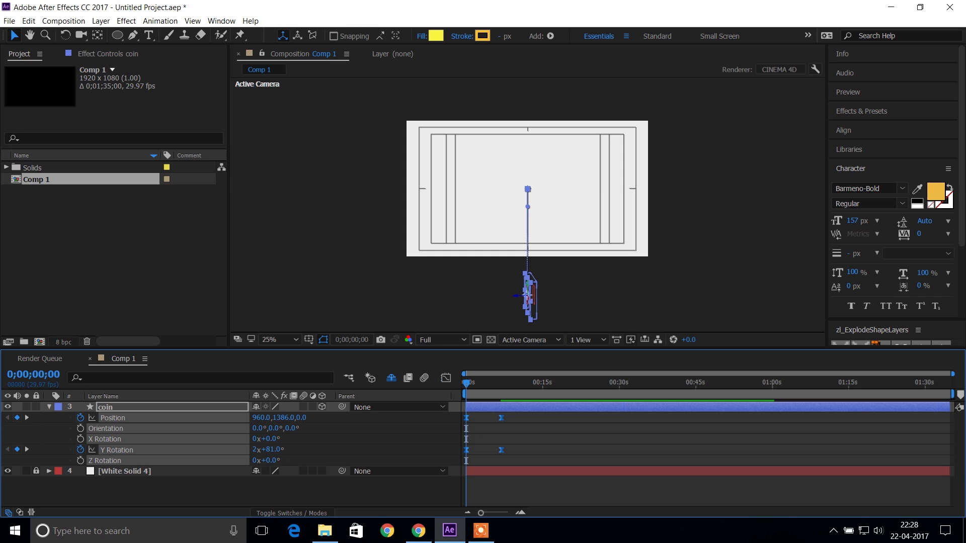
key("F2")
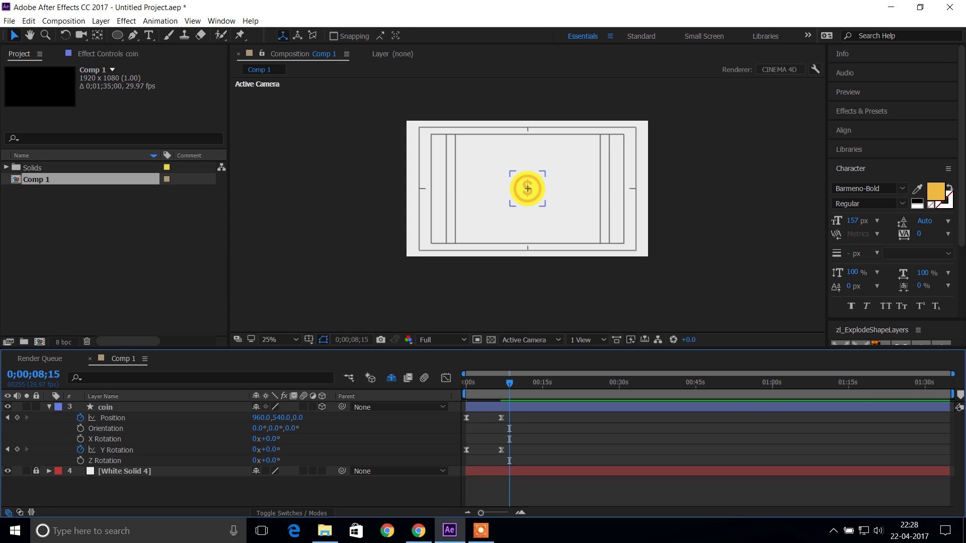
Step: Move the ending Position and Y Rotation keyframes to about 1 second and preview
key("equal")
key("equal")
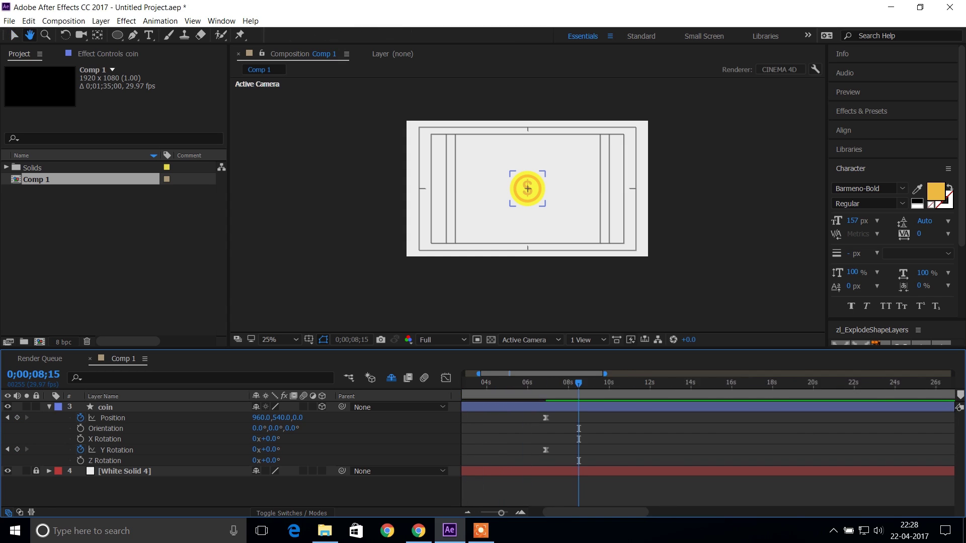
key("equal")
key("equal")
mouse_move(582, 412)
left_mouse_down()
mouse_move(638, 460)
mouse_move(492, 450)
left_mouse_up()
key("space")
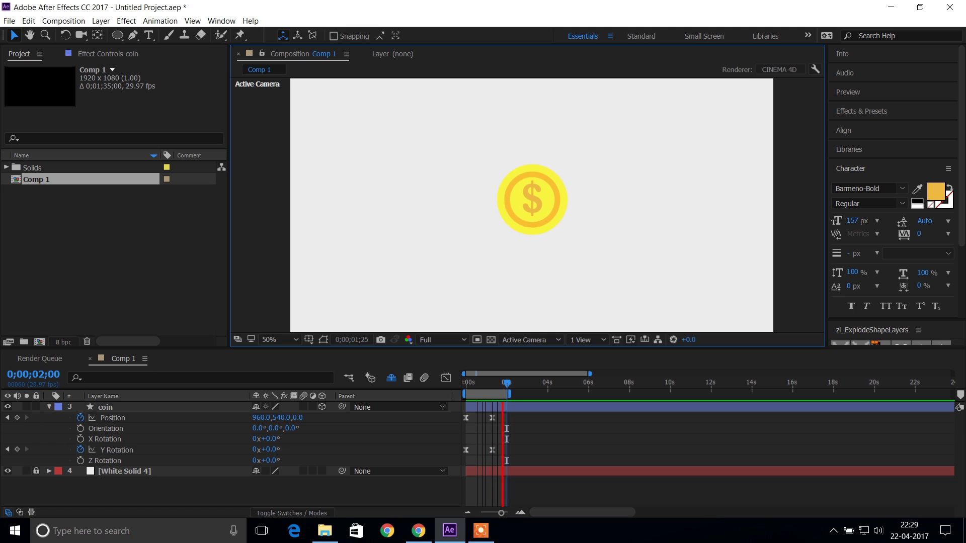
key("space")
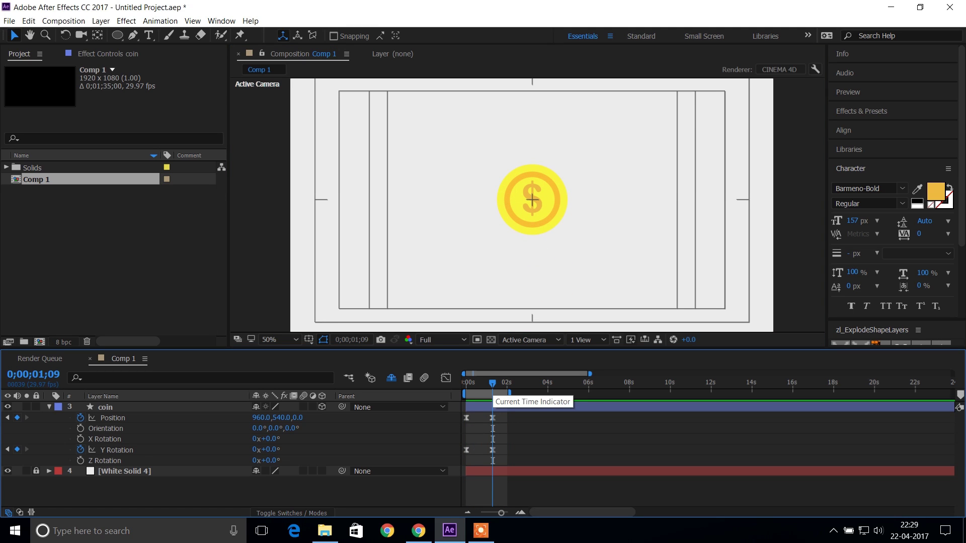
left_click(391, 378)
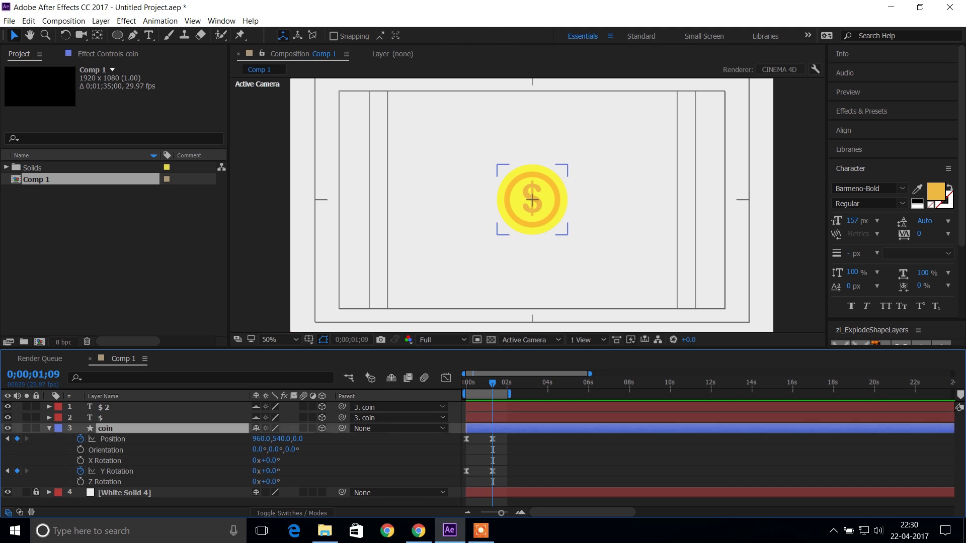
Step: Pre-compose the coin and its $ text layers into 'coin', then duplicate that layer
key("ctrl+a")
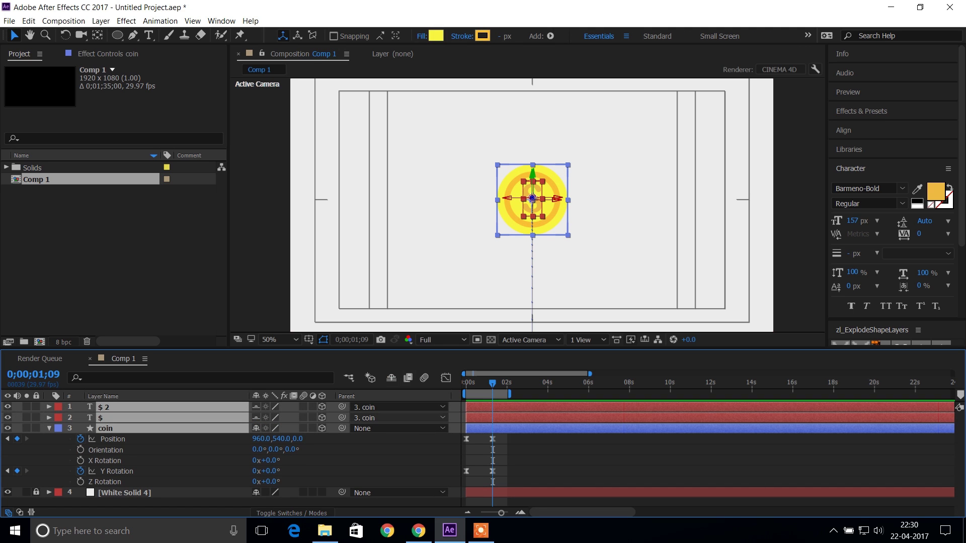
left_click(64, 21)
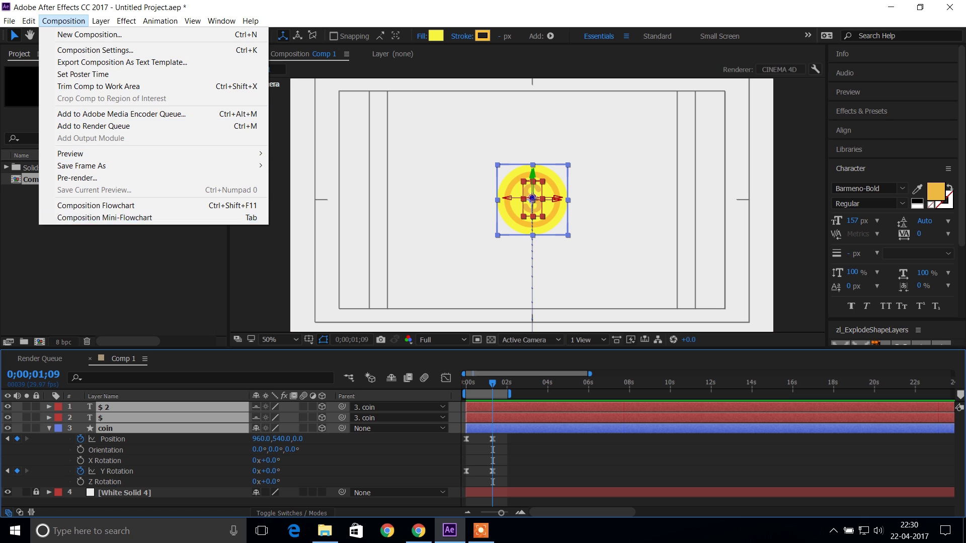
key("Escape")
right_click(138, 428)
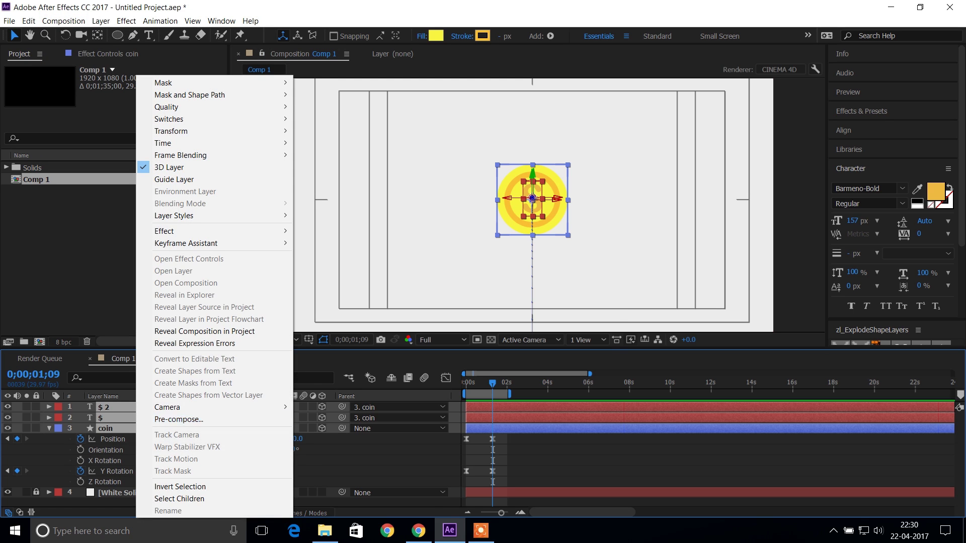
left_click(179, 419)
type("coin")
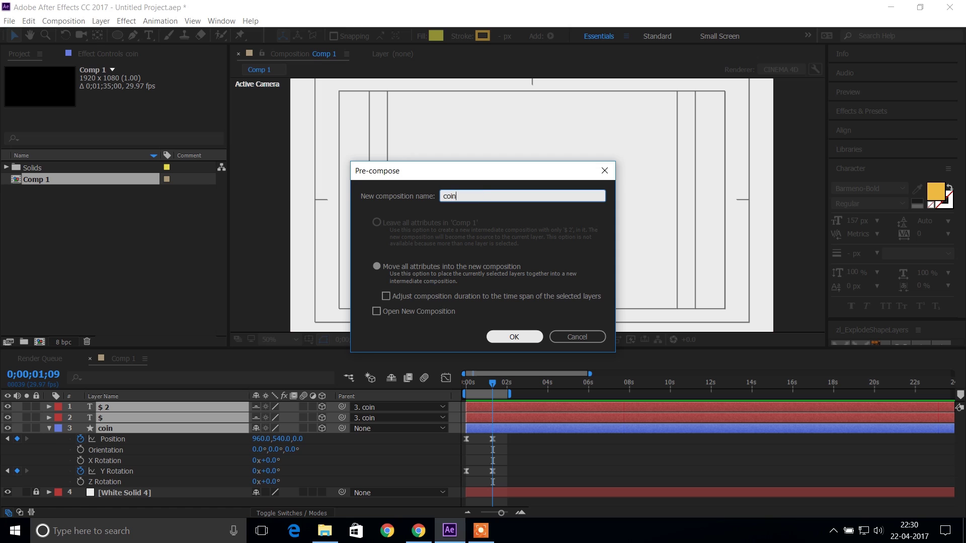
key("Return")
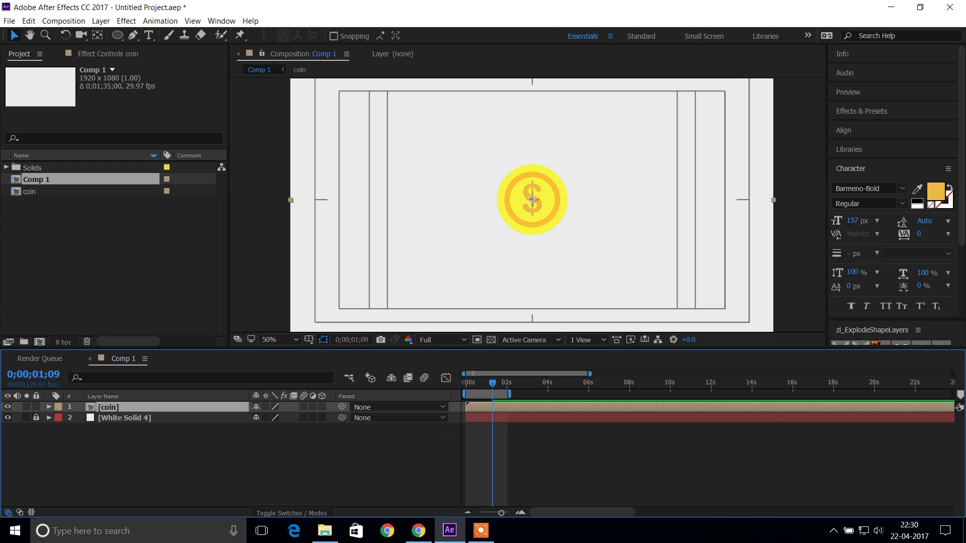
key("ctrl+d")
Step: Drag the duplicate coin to the right, then scrub and preview both coins animating
left_click_drag(532, 199, 630, 211)
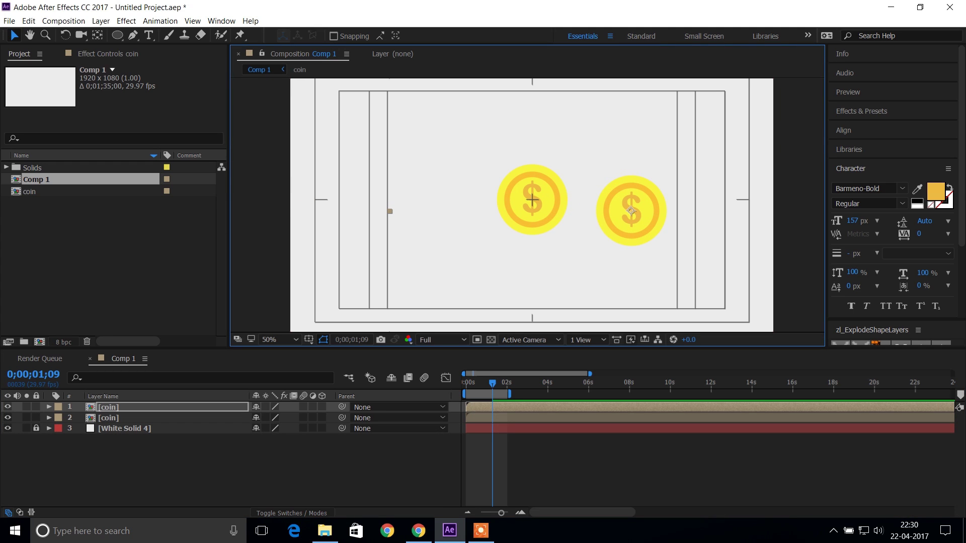
key("space")
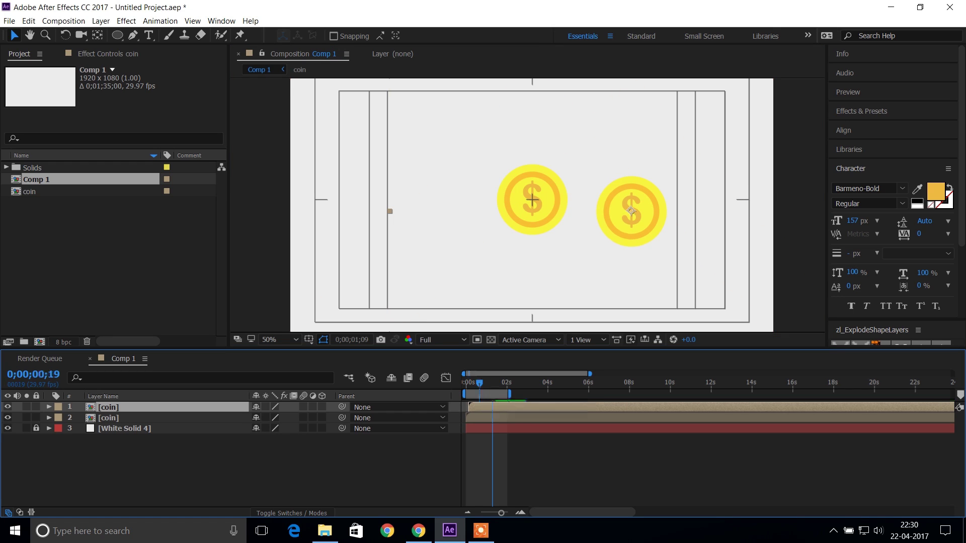
left_click_drag(479, 383, 472, 395)
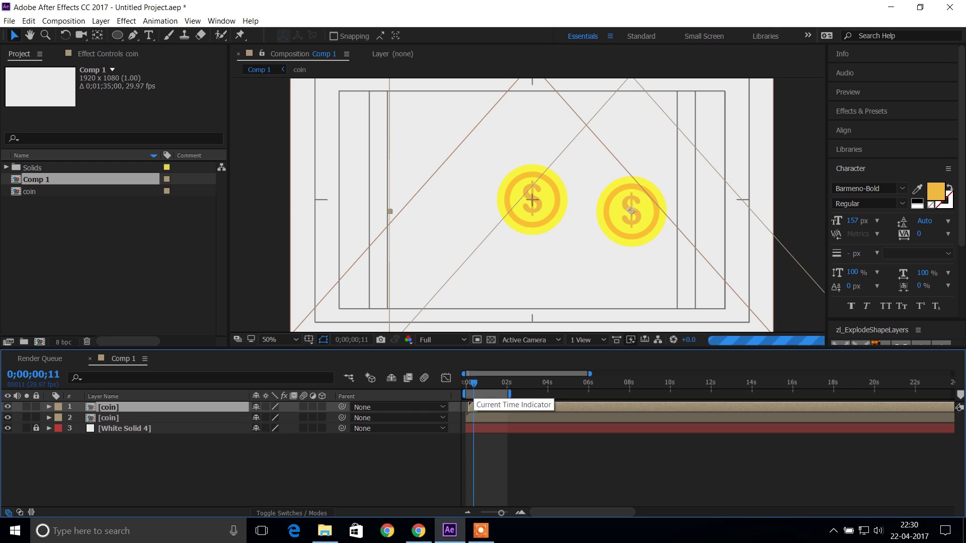
key("space")
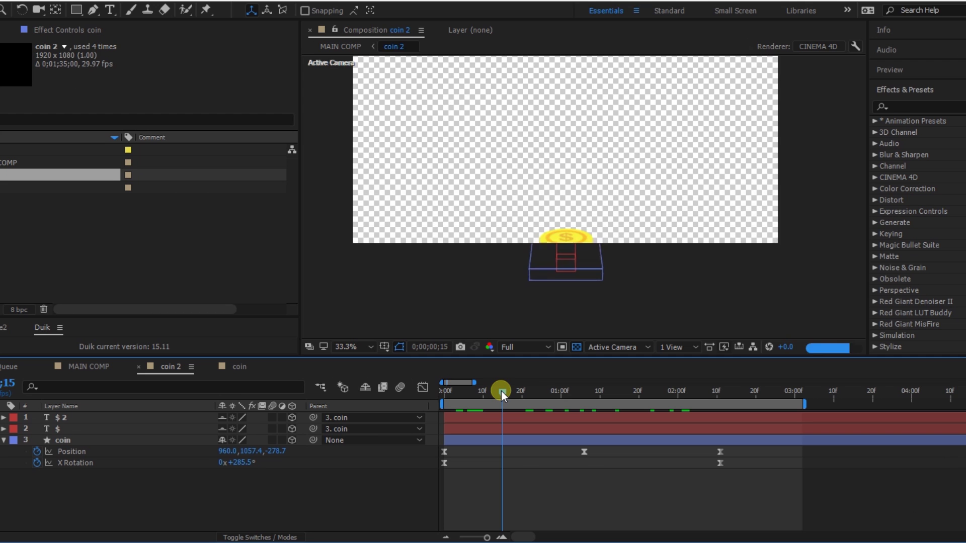
Step: Switch coin 2's 3D view to Left and select the middle Position keyframe to reveal the arc
mouse_move(501, 389)
left_mouse_down()
mouse_move(485, 395)
mouse_move(635, 394)
left_mouse_up()
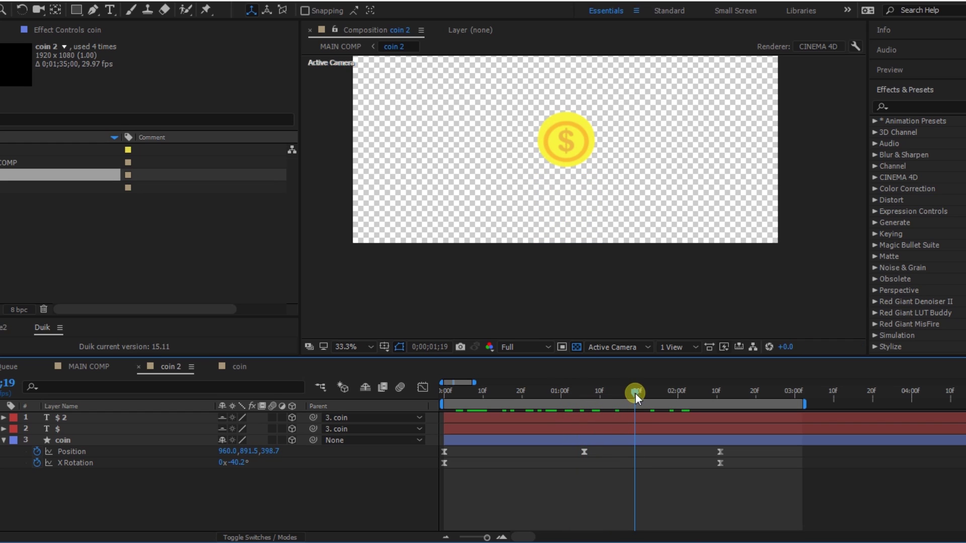
left_click(603, 347)
left_click(613, 394)
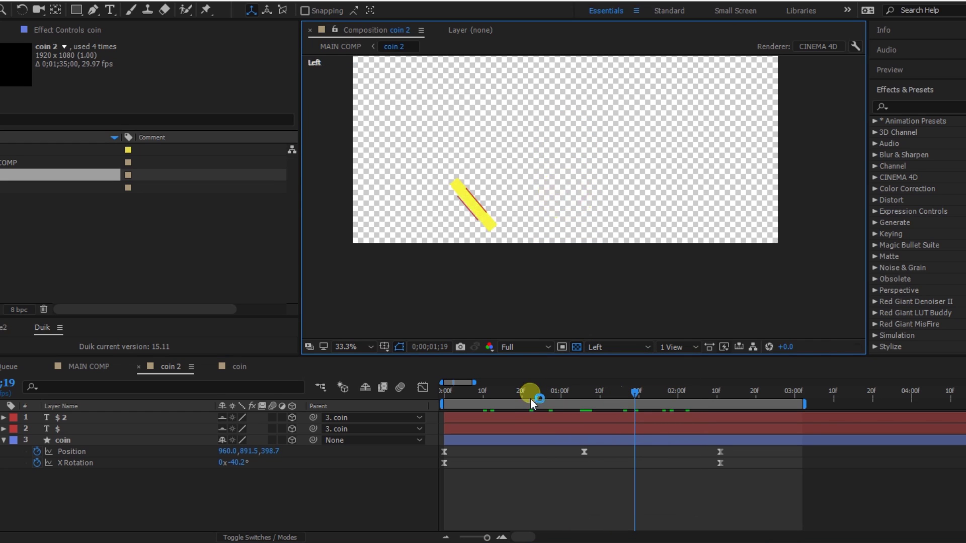
left_click(583, 451)
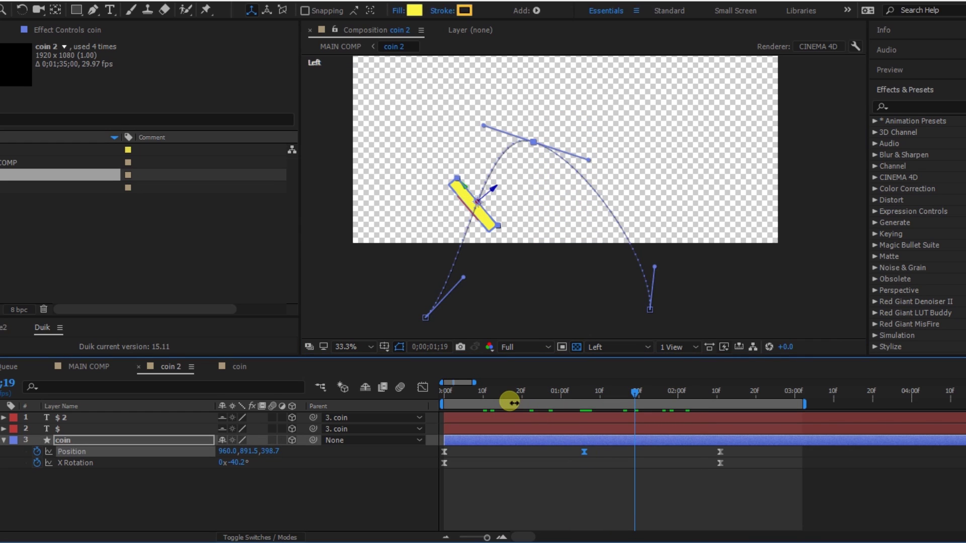